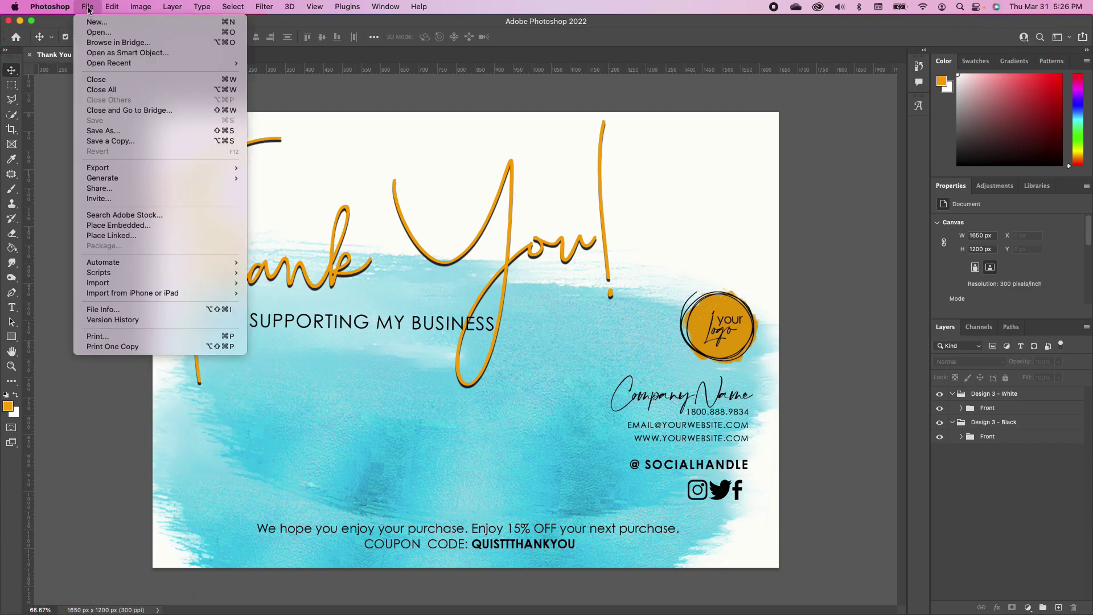
# Open the New Document dialog from the File menu
pyautogui.click(97, 24)
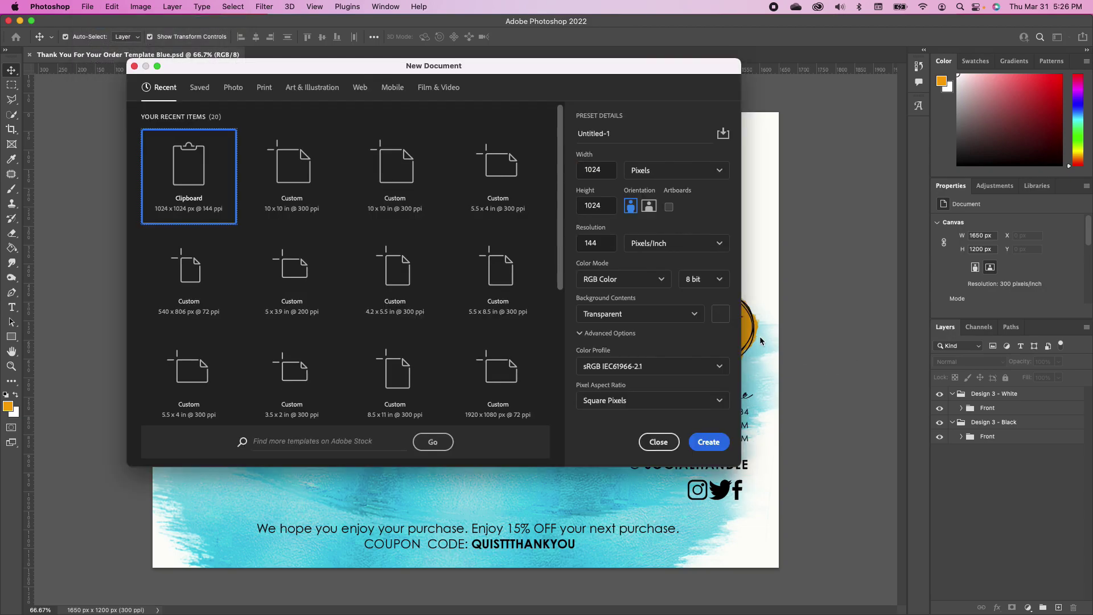
# Create a 5.5 × 4 in, 300 ppi document with a white background from the Custom 10x10 preset
pyautogui.click(292, 169)
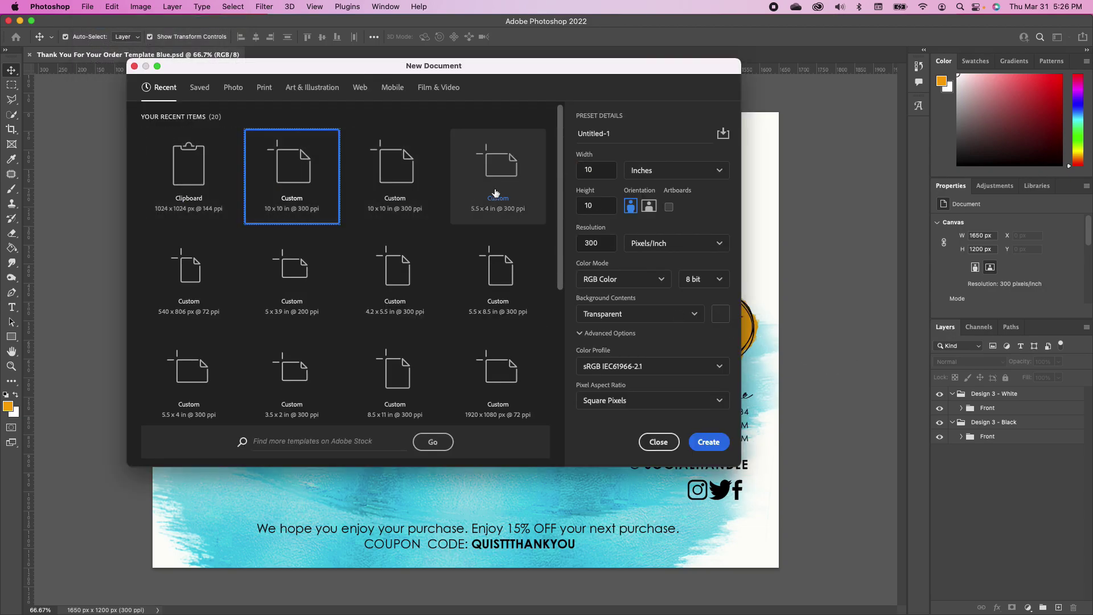
pyautogui.doubleClick(600, 174)
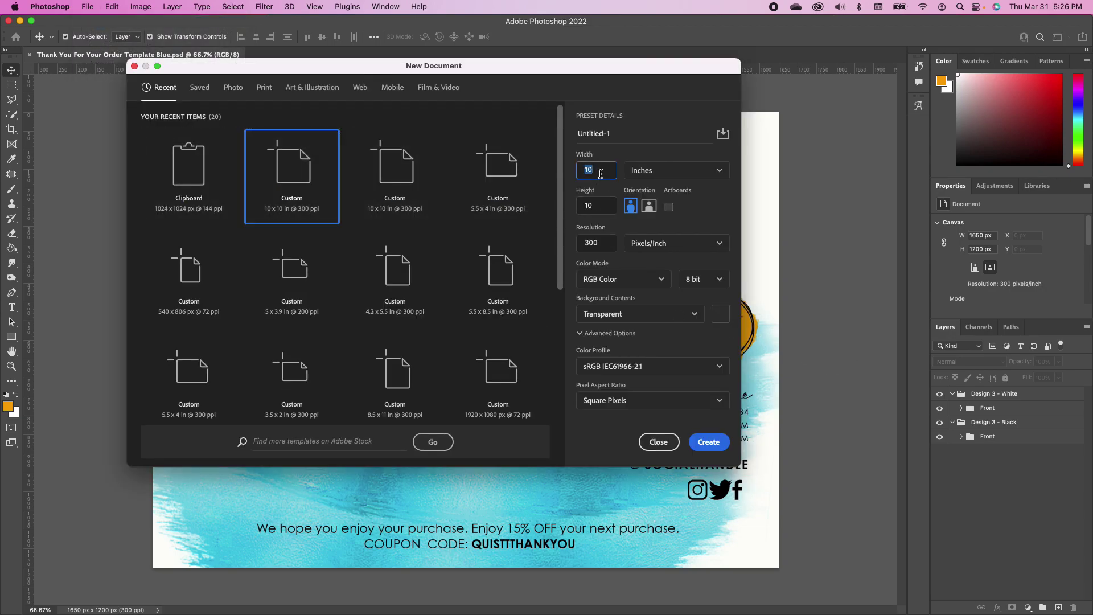
pyautogui.write('5.5')
pyautogui.click(599, 205)
pyautogui.write('4')
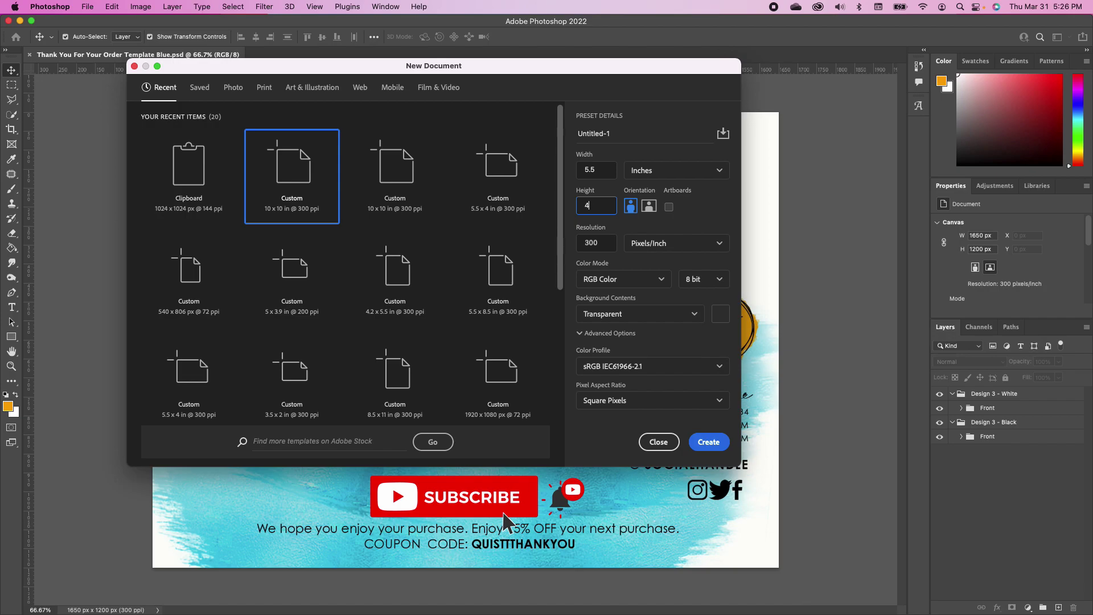
pyautogui.click(693, 316)
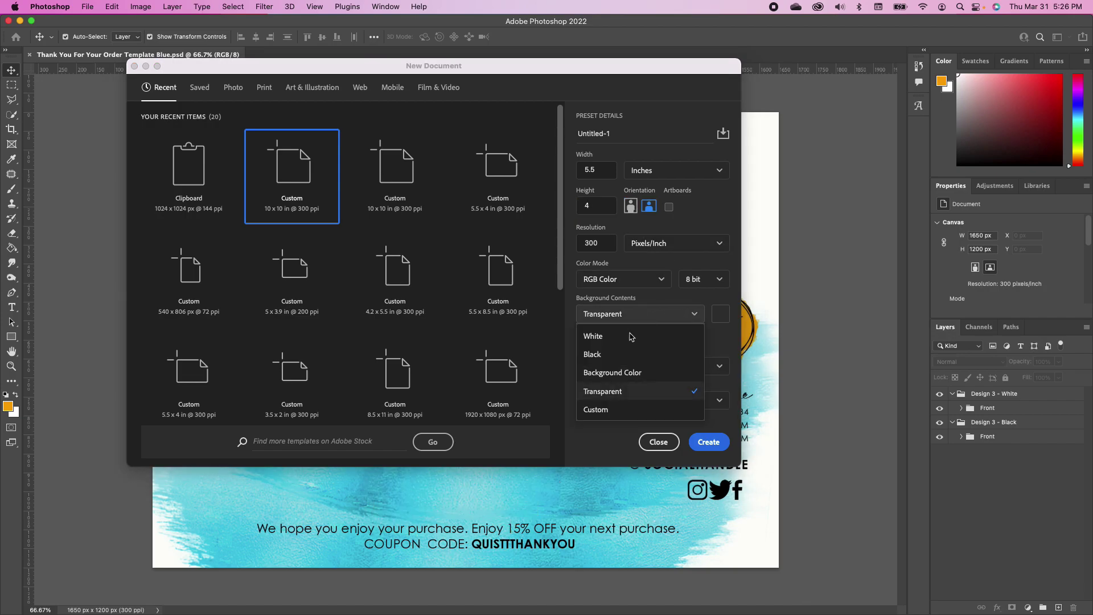
pyautogui.click(627, 340)
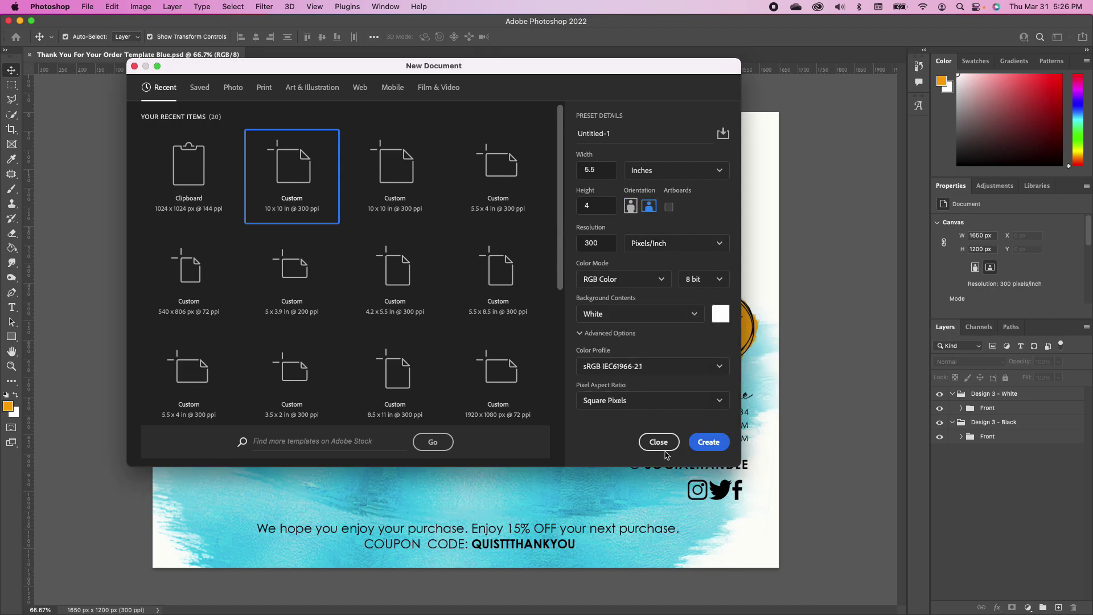
pyautogui.click(709, 442)
pyautogui.press('super+Tab')
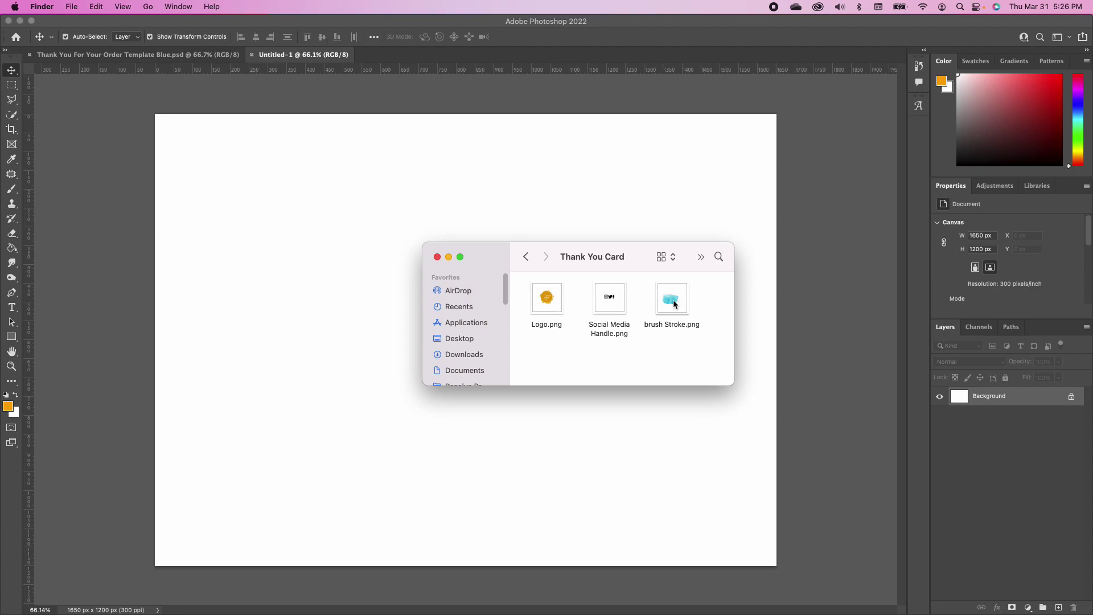
# Place brush Stroke.png on the canvas, enlarged to about 77% and shifted up-right
pyautogui.moveTo(674, 304)
pyautogui.mouseDown()
pyautogui.moveTo(311, 424)
pyautogui.moveTo(302, 376)
pyautogui.moveTo(447, 391)
pyautogui.mouseUp()
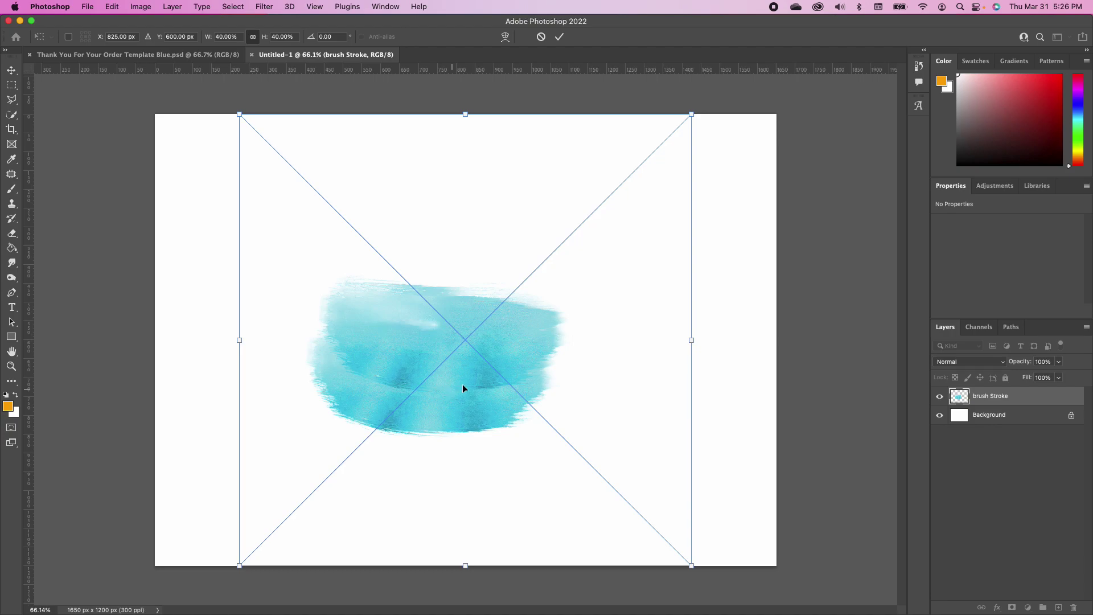
pyautogui.scroll(-1, 508, 340)
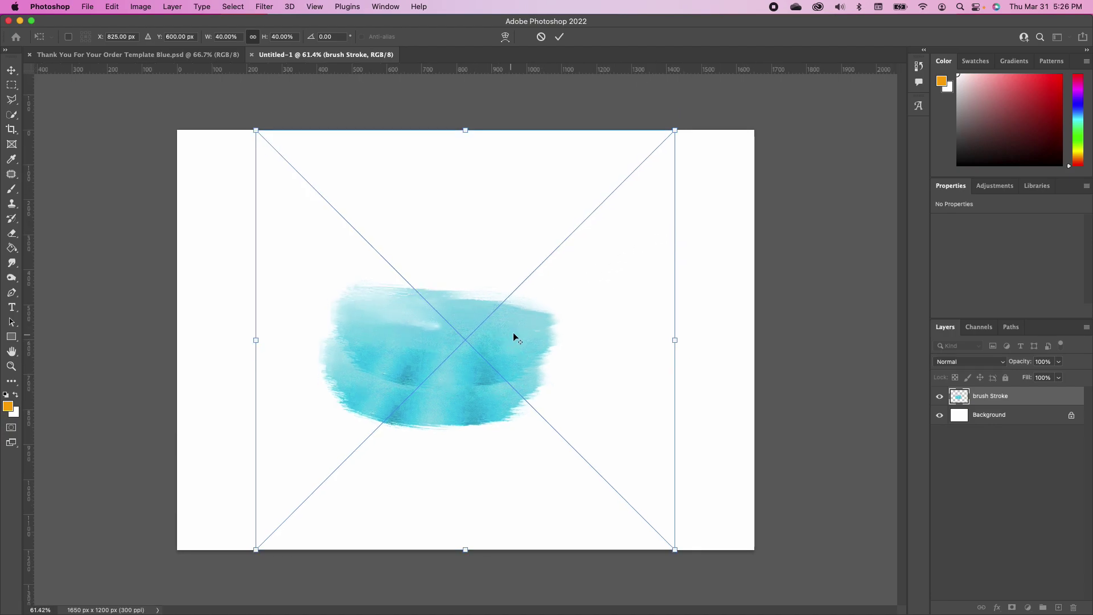
pyautogui.moveTo(682, 130); pyautogui.dragTo(859, 83)
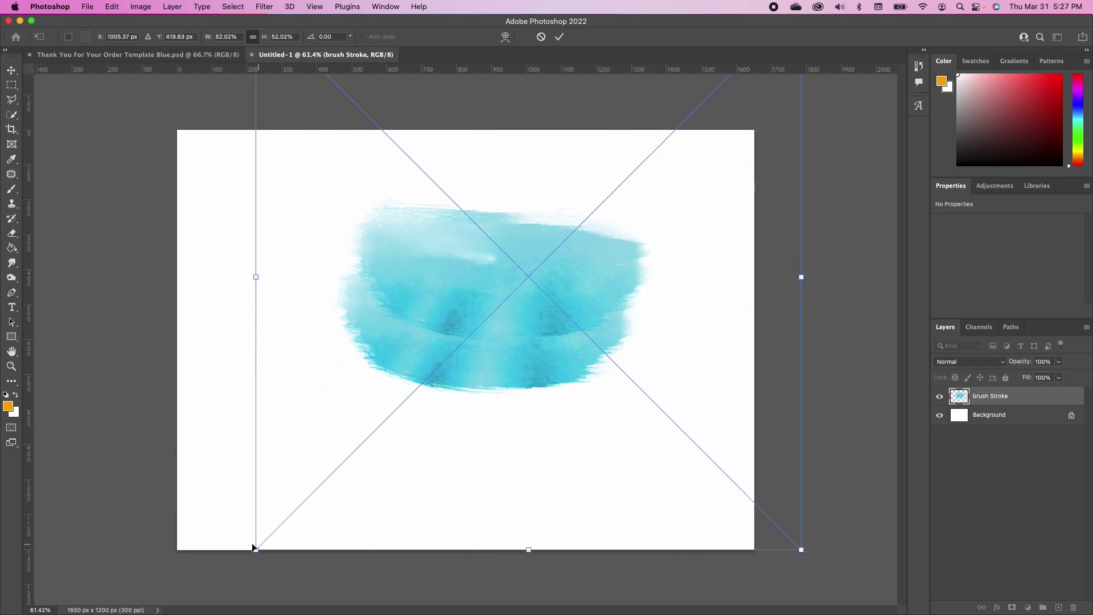
pyautogui.moveTo(256, 546)
pyautogui.mouseDown()
pyautogui.moveTo(86, 610)
pyautogui.moveTo(6, 612)
pyautogui.mouseUp()
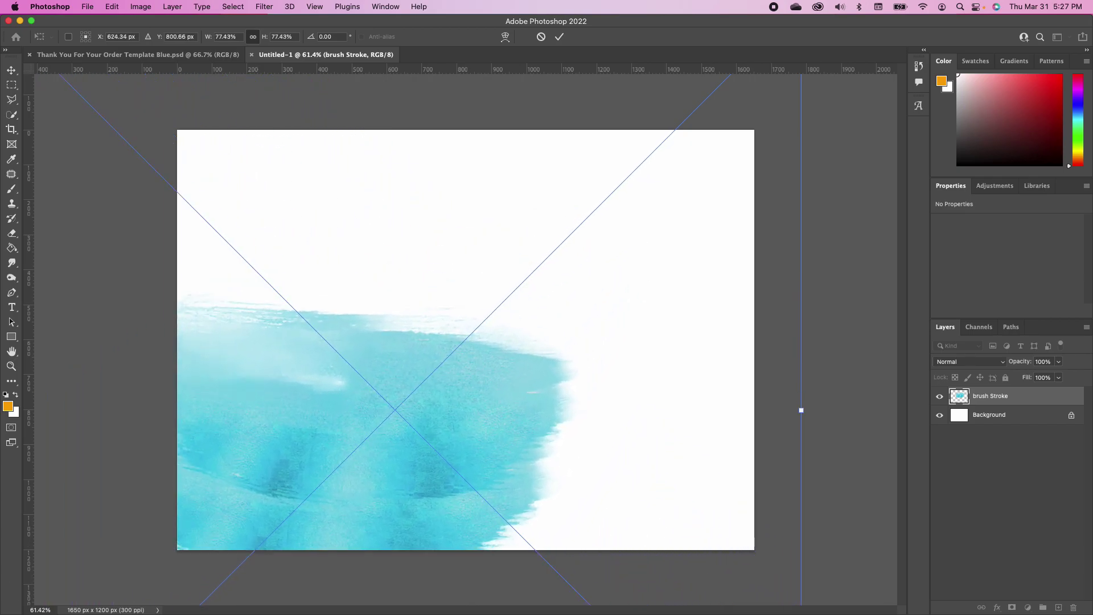
pyautogui.moveTo(543, 499); pyautogui.dragTo(561, 390)
pyautogui.scroll(1, 561, 390)
pyautogui.press('t')
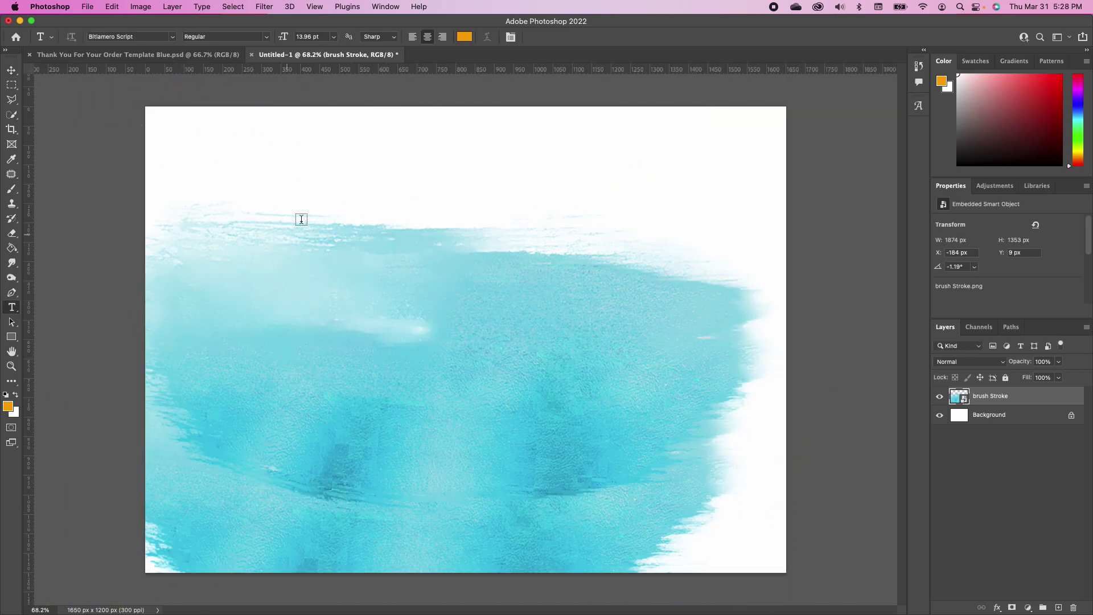
# Type 'Thank You' on the watercolor stroke in Bitlamero Script
pyautogui.click(172, 37)
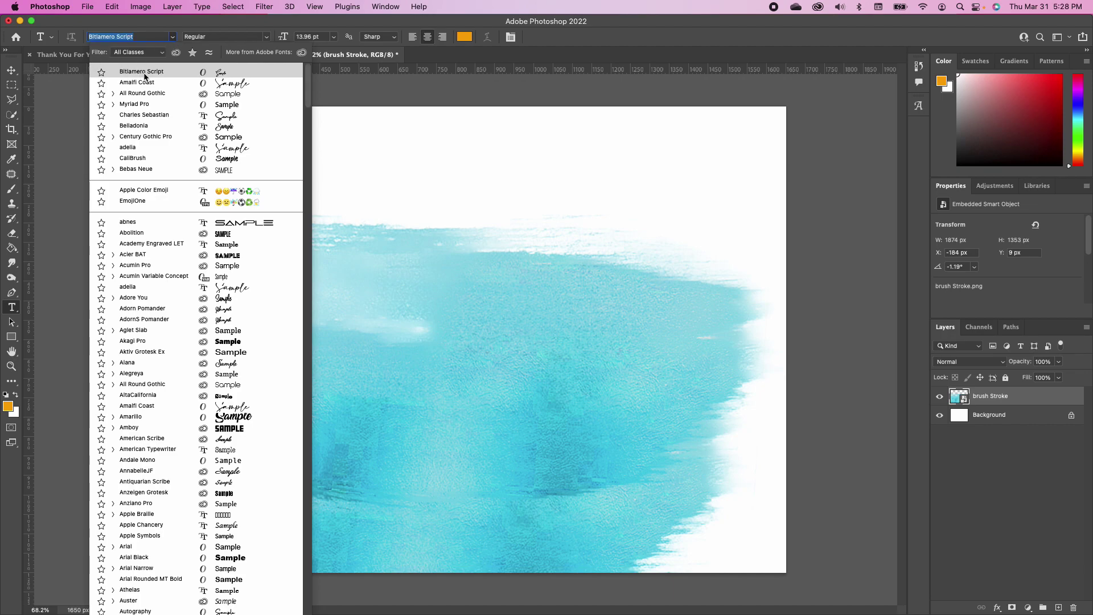
pyautogui.click(366, 313)
pyautogui.click(367, 314)
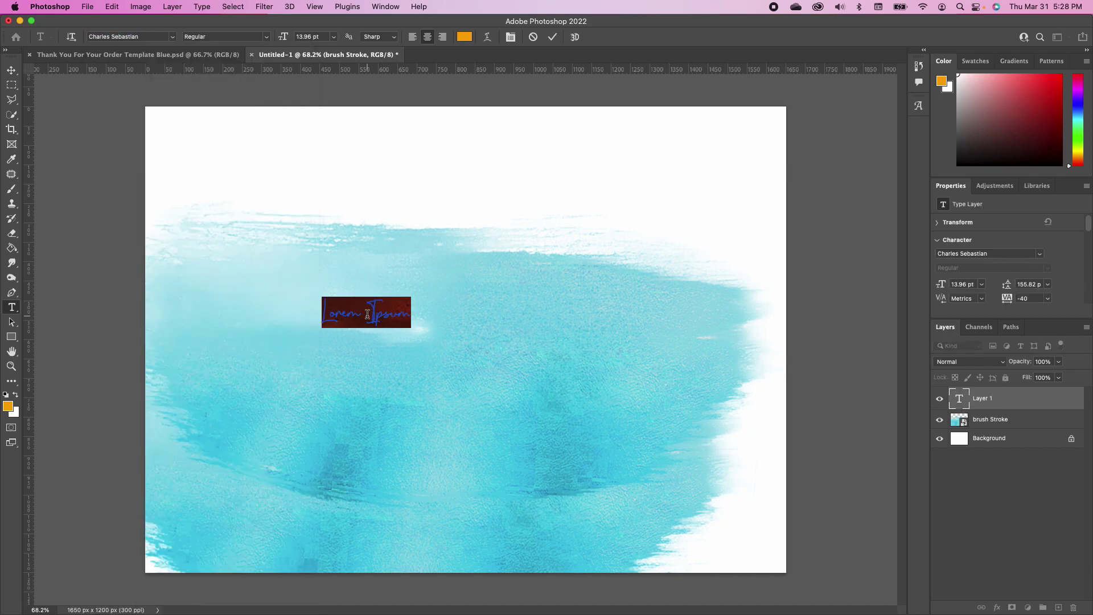
pyautogui.write('Tha')
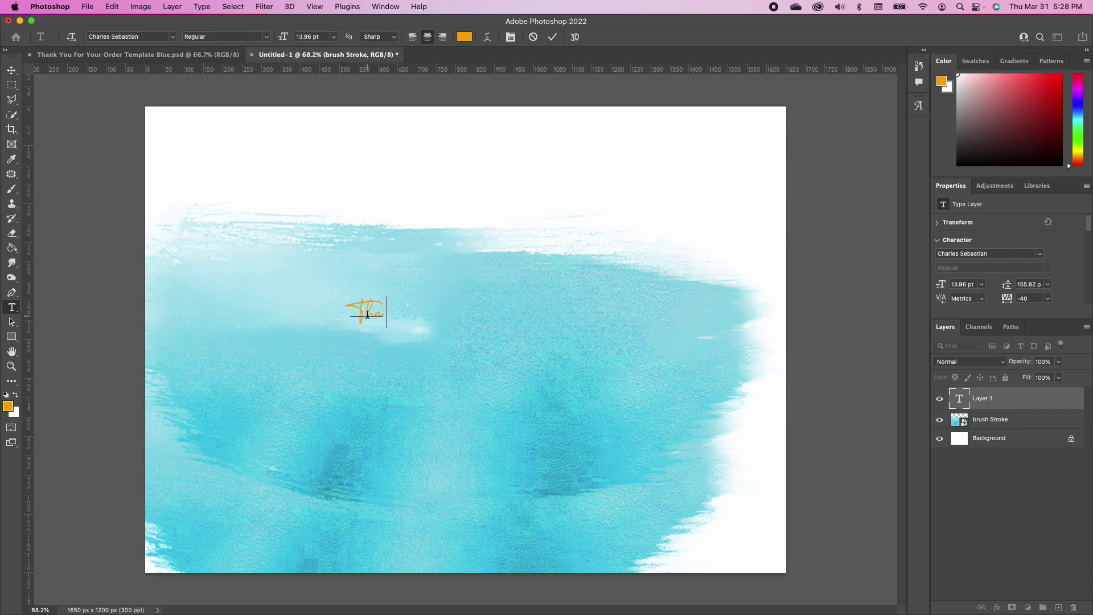
pyautogui.write('nk You')
pyautogui.press('cmd+a')
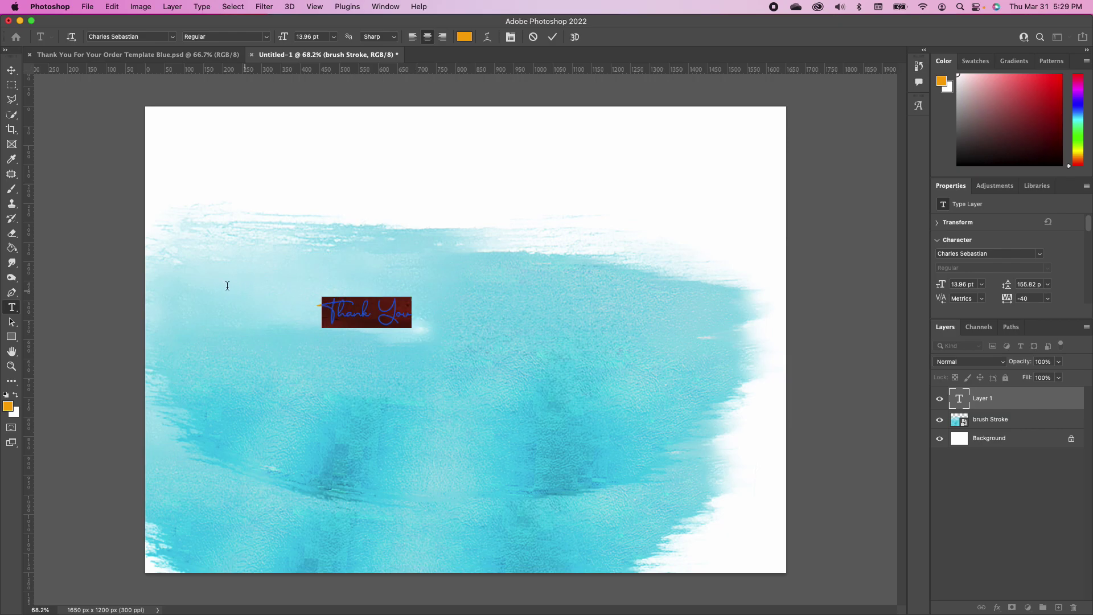
pyautogui.click(174, 36)
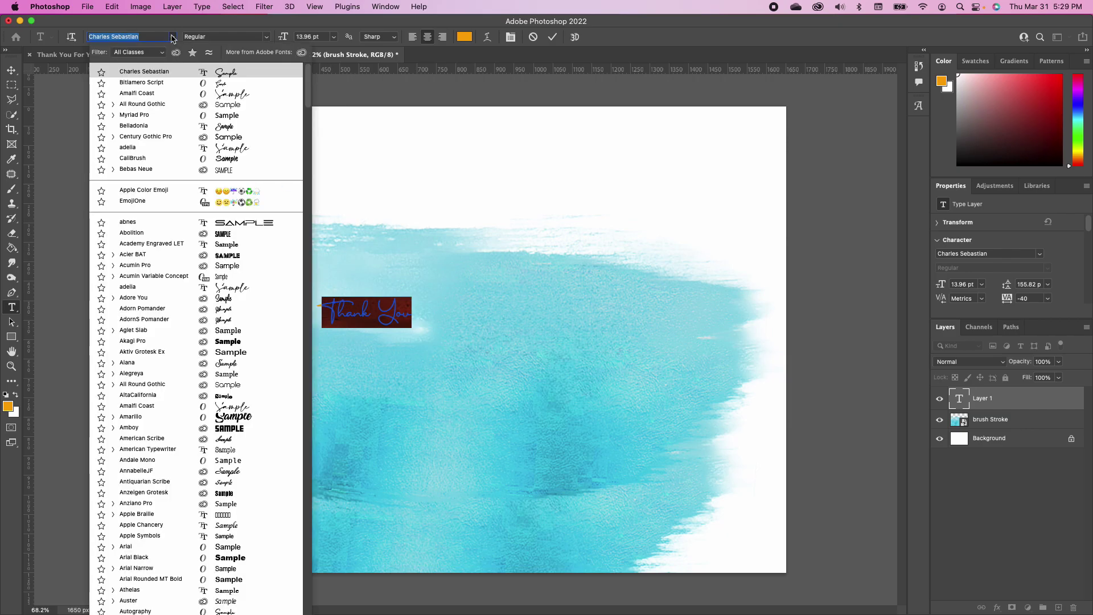
pyautogui.click(155, 85)
pyautogui.click(11, 69)
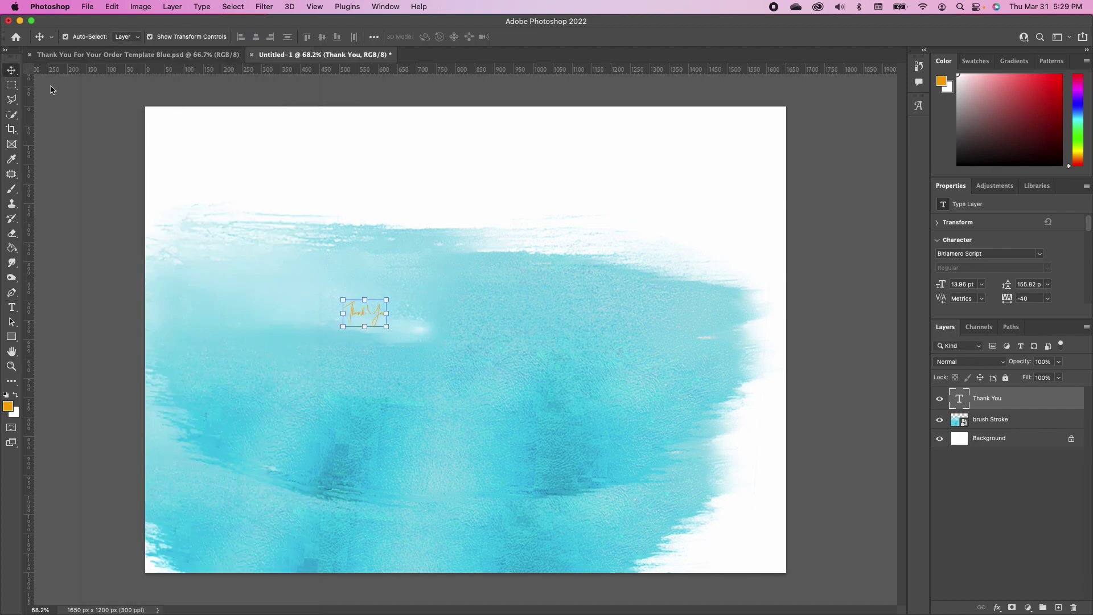
# Enlarge and reposition the text, then add '!' to make 'Thank You!'
pyautogui.moveTo(385, 299); pyautogui.dragTo(618, 140)
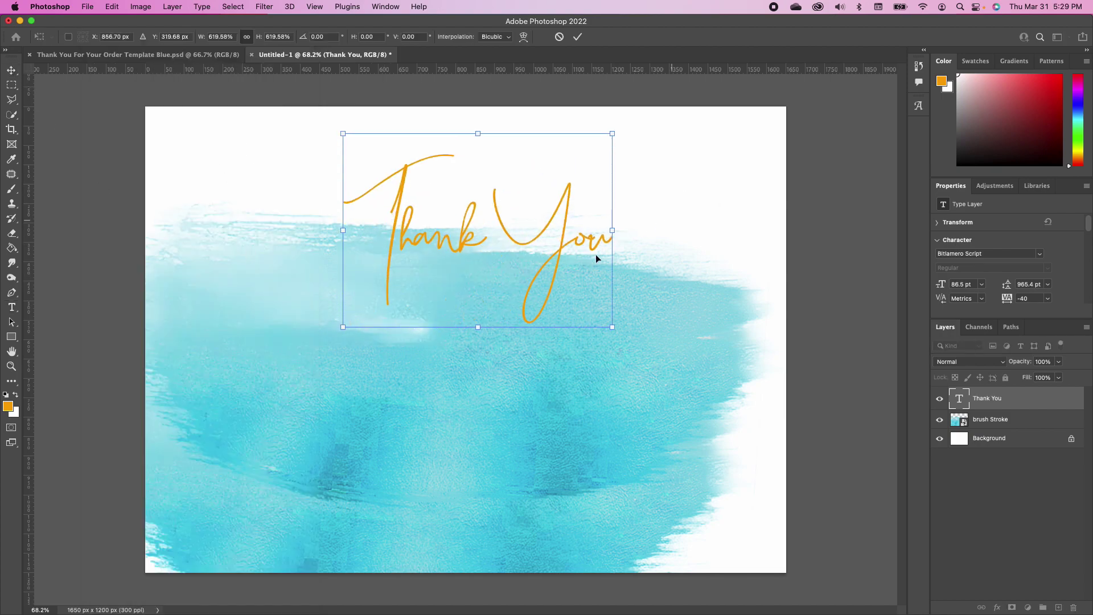
pyautogui.moveTo(546, 265); pyautogui.dragTo(489, 306)
pyautogui.press('Return')
pyautogui.doubleClick(494, 301)
pyautogui.write('!')
pyautogui.press('Escape')
# Scale 'Thank You!' to about 157.6%, tilt it slightly and shift it left
pyautogui.moveTo(522, 216); pyautogui.dragTo(732, 158)
pyautogui.moveTo(702, 468); pyautogui.dragTo(715, 442)
pyautogui.moveTo(593, 315); pyautogui.dragTo(483, 288)
pyautogui.press('Return')
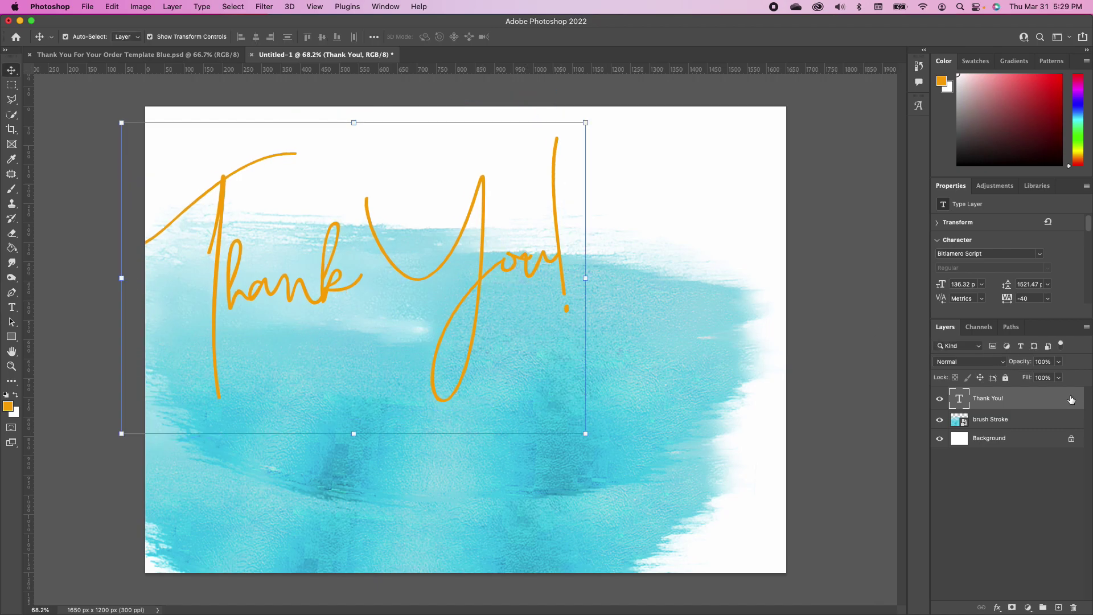
pyautogui.press('space')
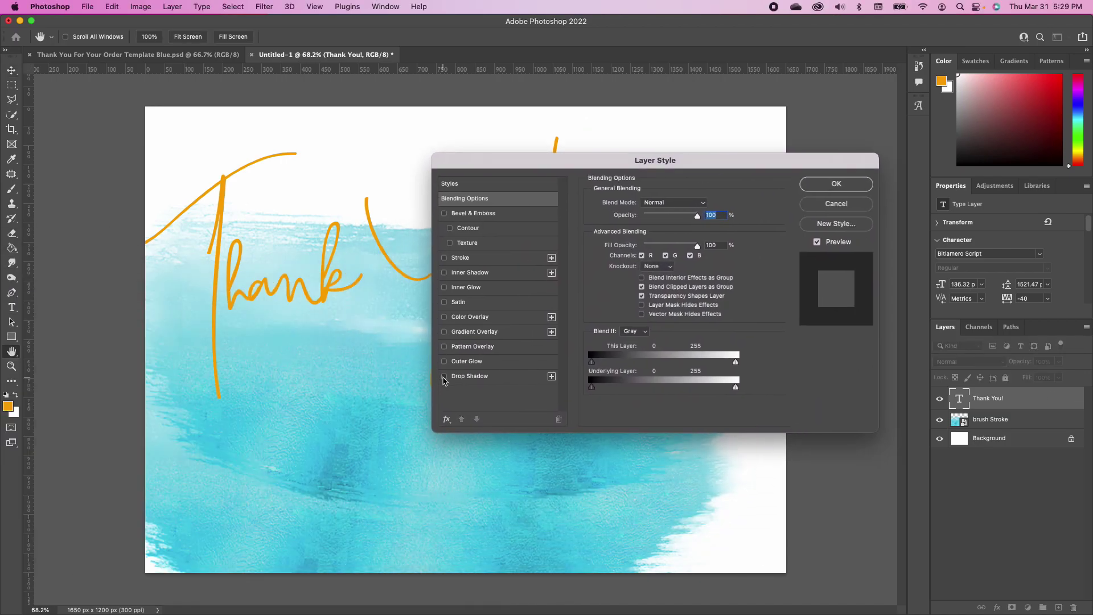
# Add a black drop shadow to 'Thank You!' with size 0 and 80% opacity
pyautogui.click(445, 376)
pyautogui.click(520, 377)
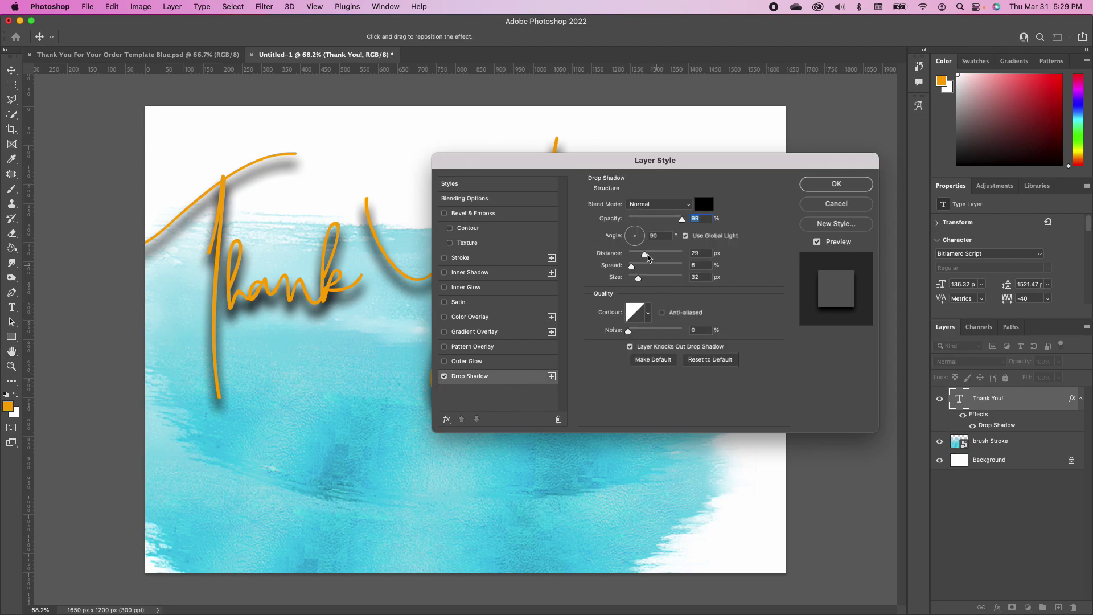
pyautogui.moveTo(639, 277); pyautogui.dragTo(630, 254)
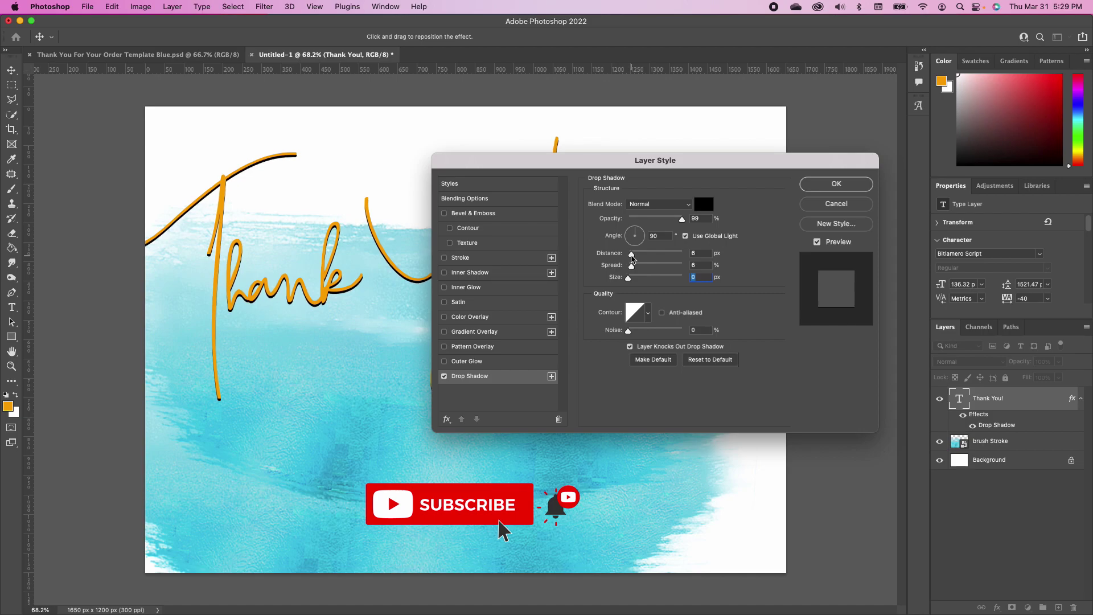
pyautogui.moveTo(682, 219); pyautogui.dragTo(672, 219)
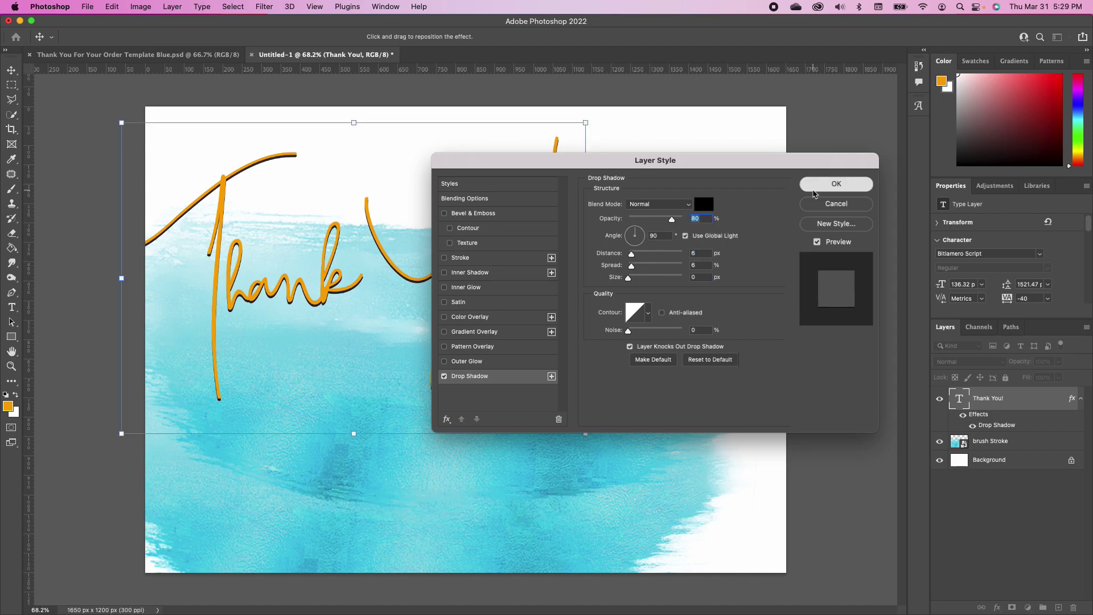
pyautogui.click(813, 191)
pyautogui.press('super+Tab')
# Place Logo.png on the card to the right of the stroke
pyautogui.moveTo(544, 298); pyautogui.dragTo(712, 399)
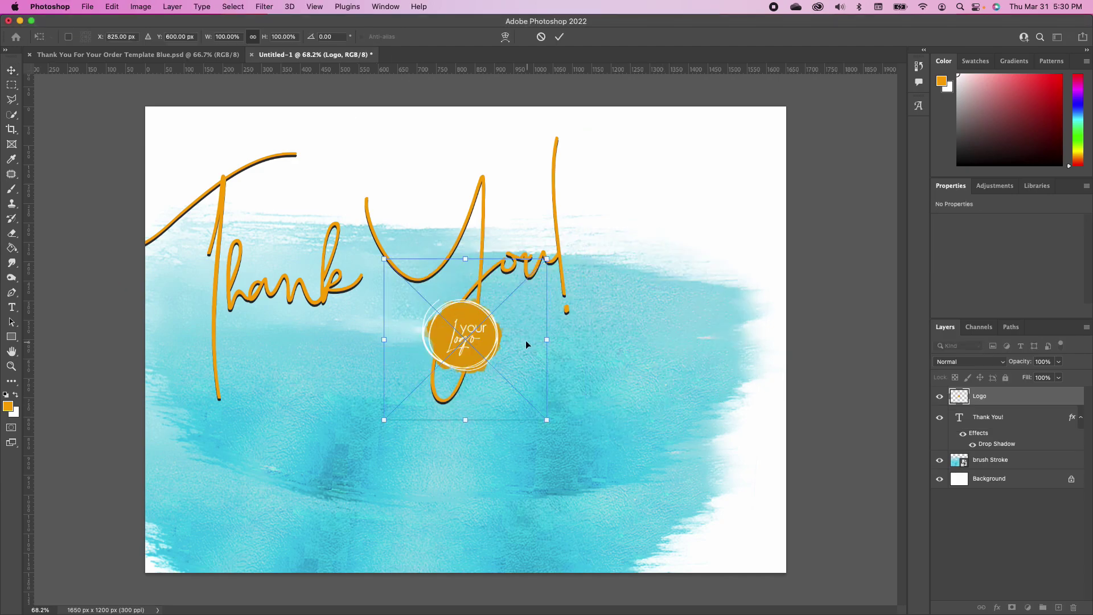
pyautogui.moveTo(477, 340); pyautogui.dragTo(716, 340)
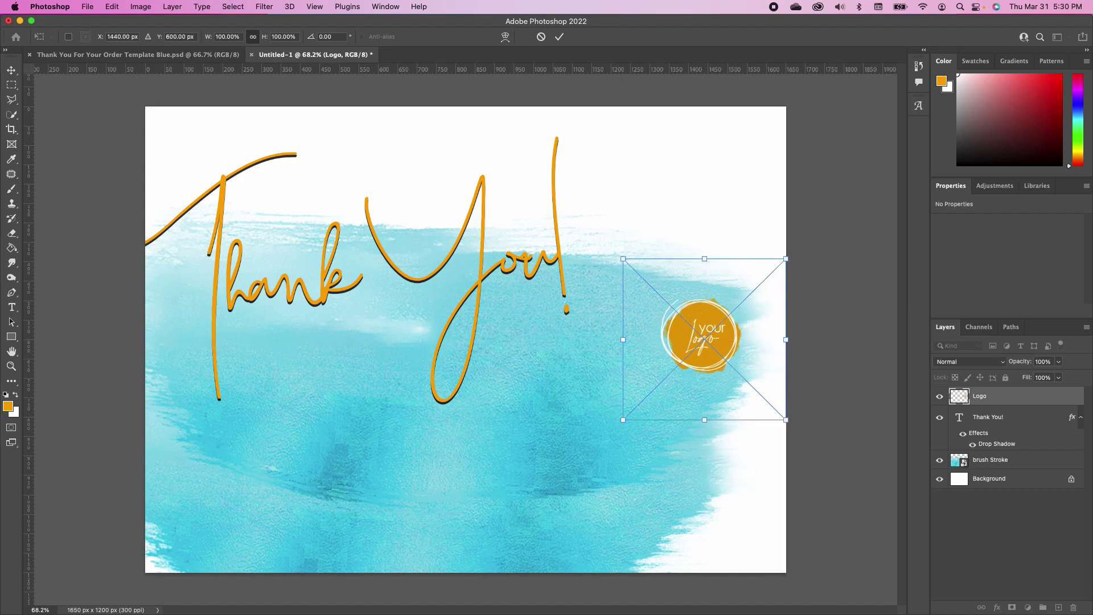
pyautogui.press('Return')
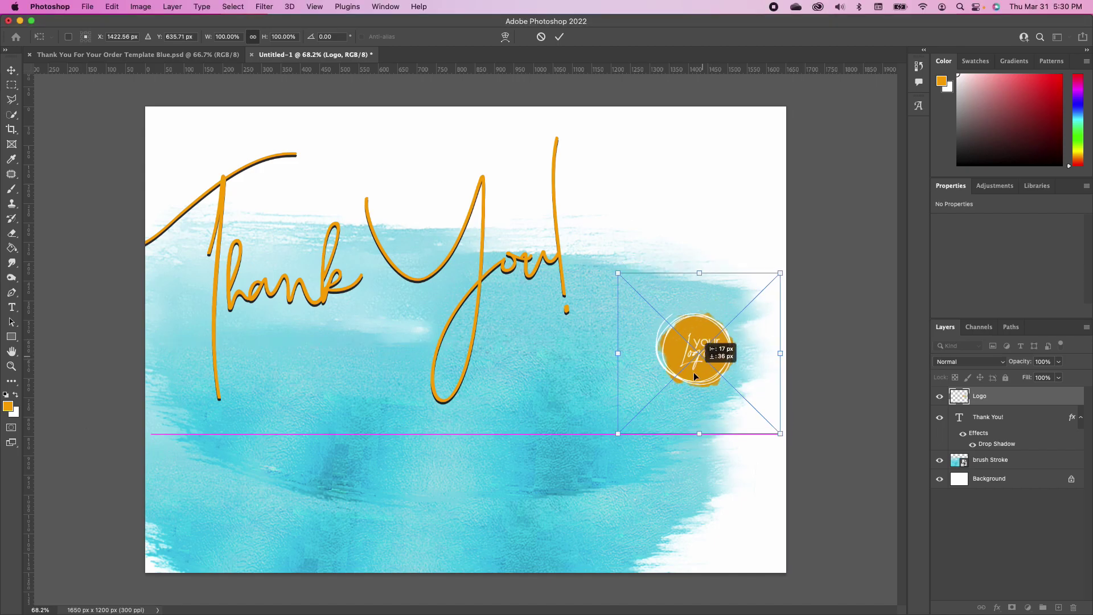
# Add 'FOR SUPPORTING MY BUSINESS' in black Century Gothic Pro beneath the script
pyautogui.click(12, 307)
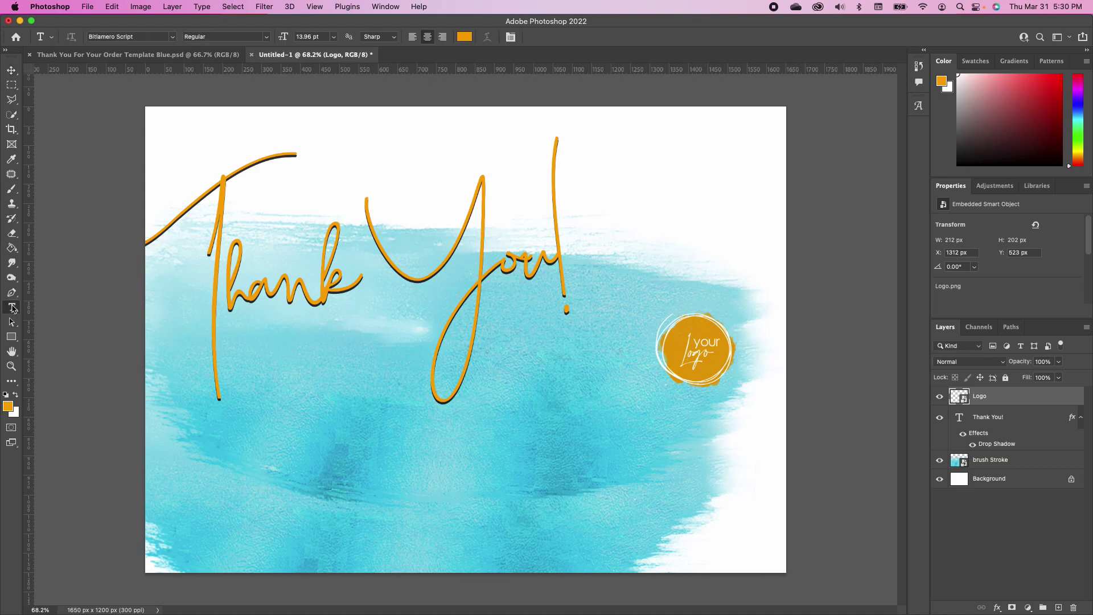
pyautogui.click(6, 395)
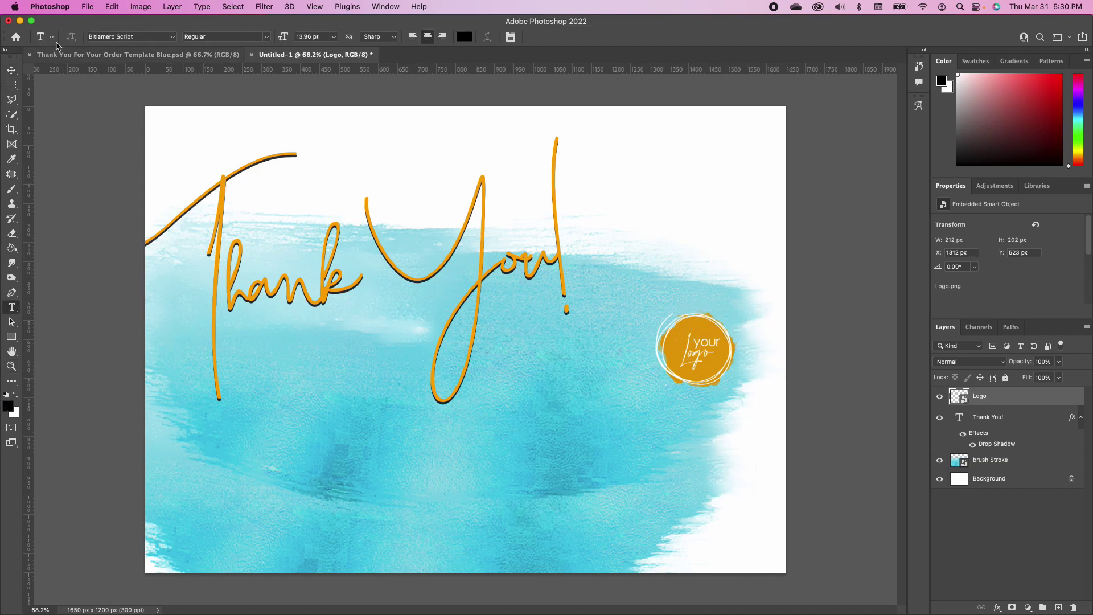
pyautogui.click(172, 36)
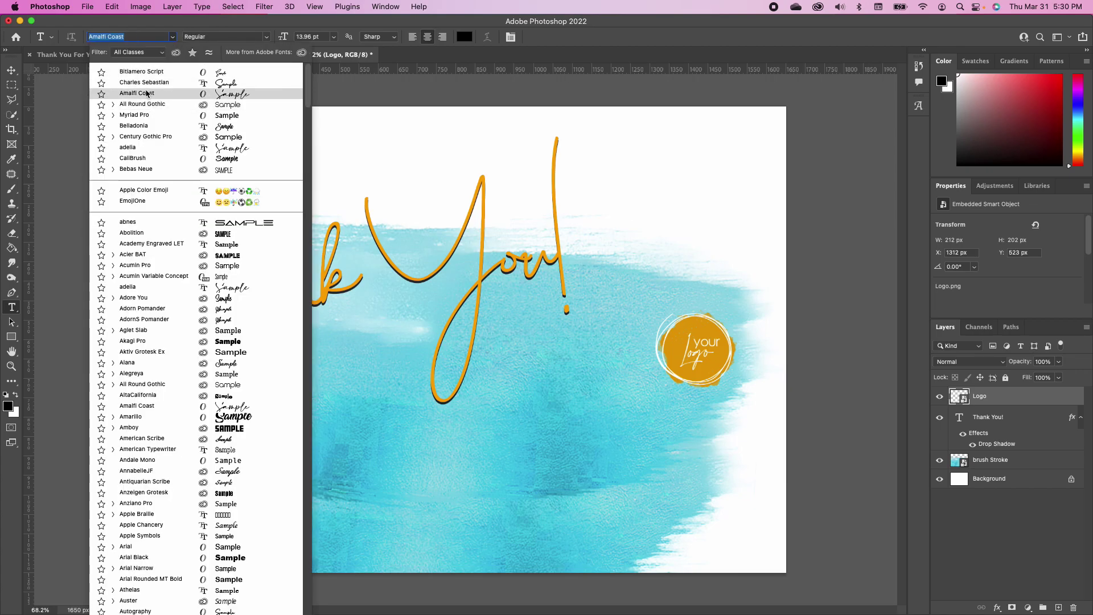
pyautogui.click(151, 137)
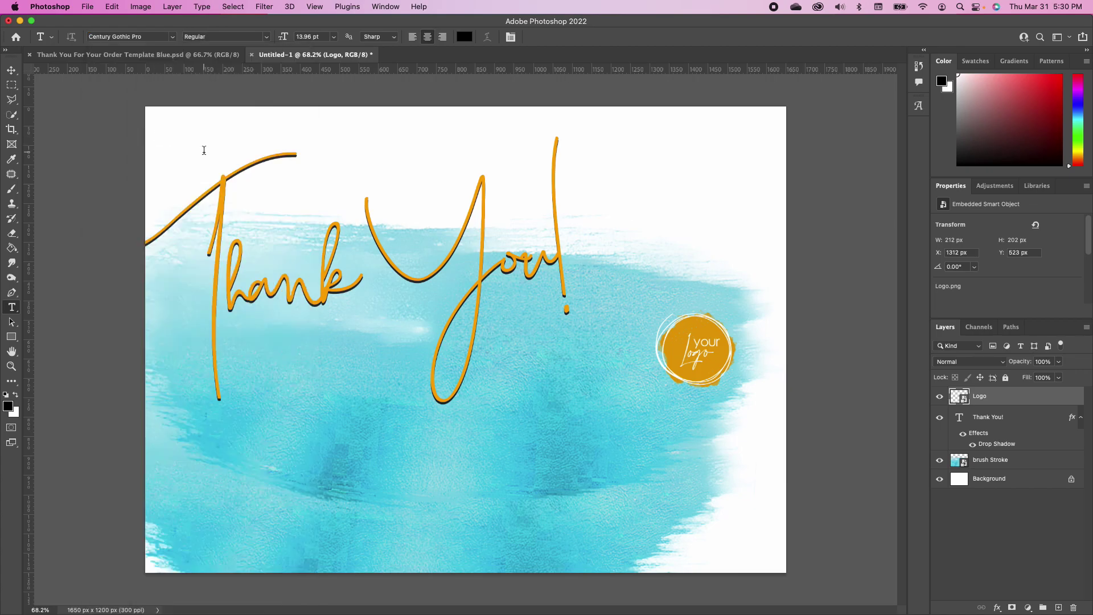
pyautogui.click(247, 501)
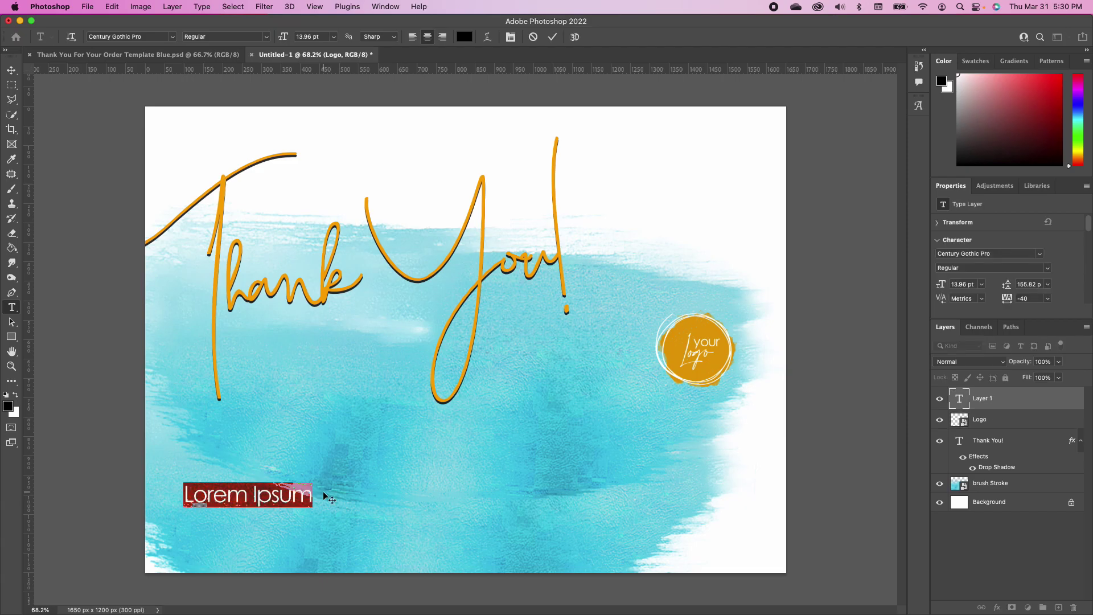
pyautogui.press('BackSpace')
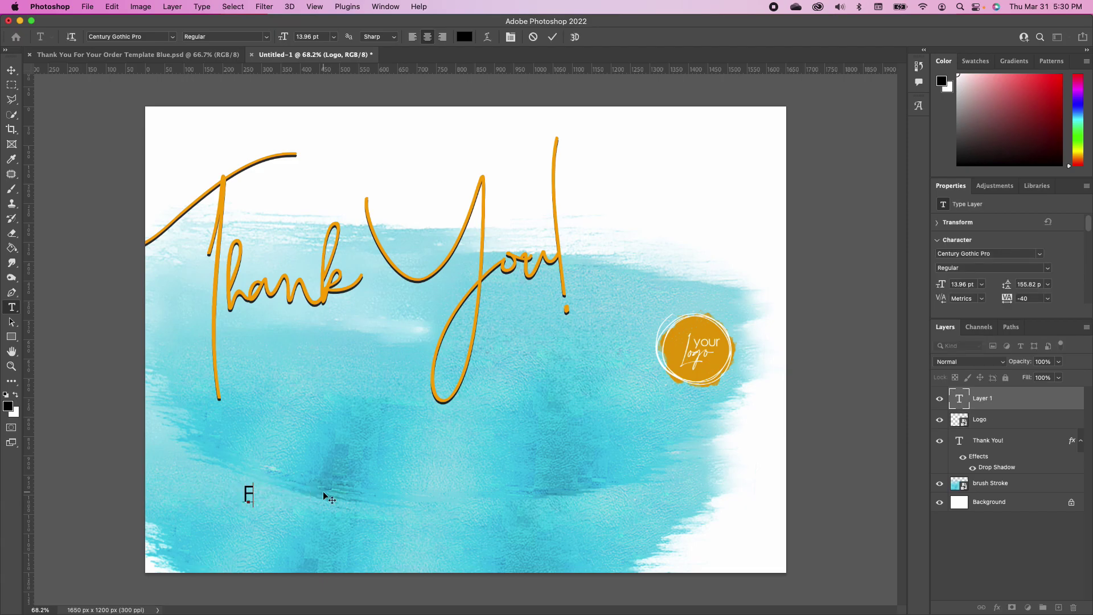
pyautogui.write('FOR SUPPORTING MY BUSINESS')
pyautogui.click(11, 69)
pyautogui.moveTo(314, 504); pyautogui.dragTo(449, 343)
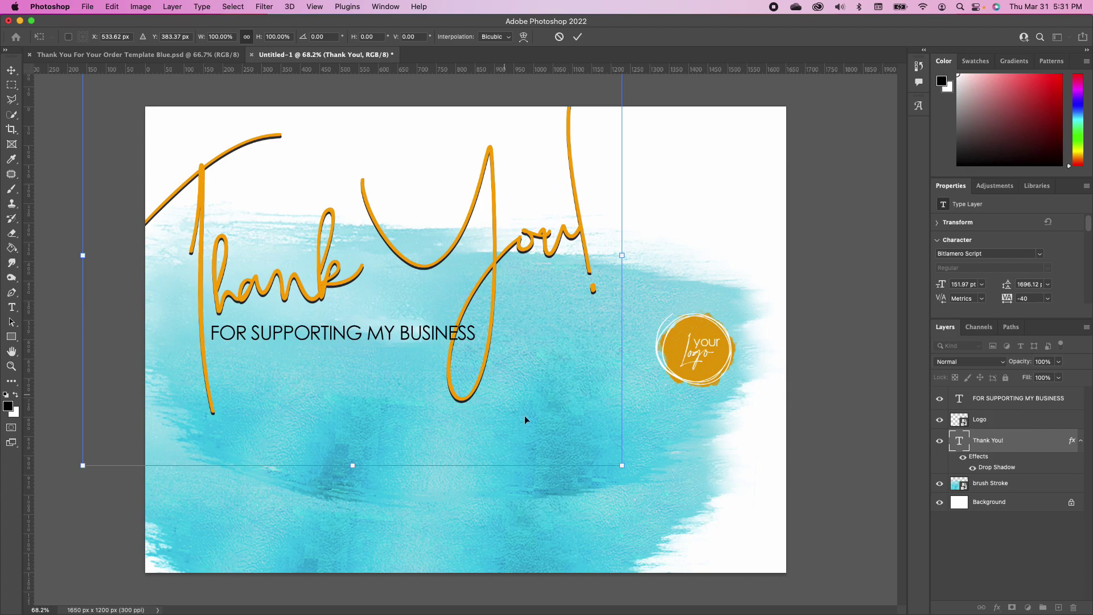
pyautogui.press('Return')
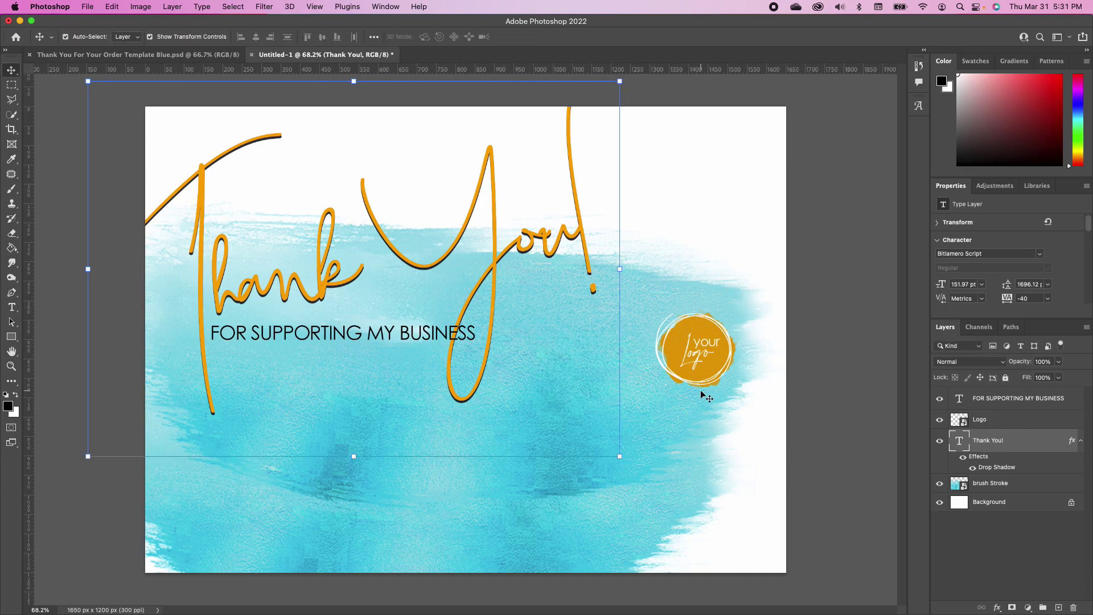
# Nudge the logo up-right and type 'Company Name' in black Amalfi Coast
pyautogui.moveTo(699, 360); pyautogui.dragTo(713, 349)
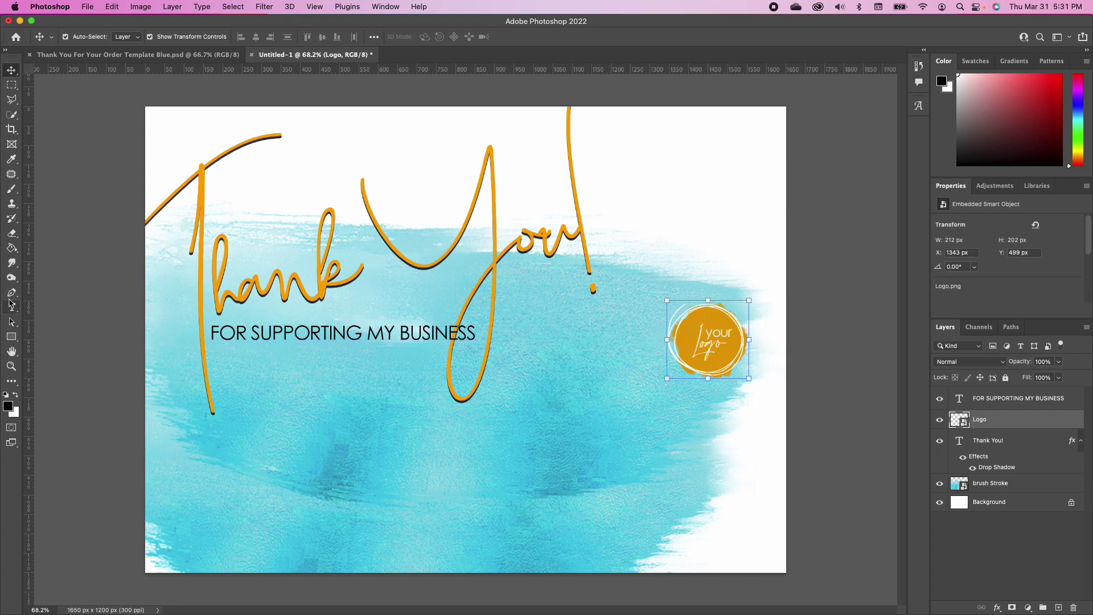
pyautogui.click(12, 308)
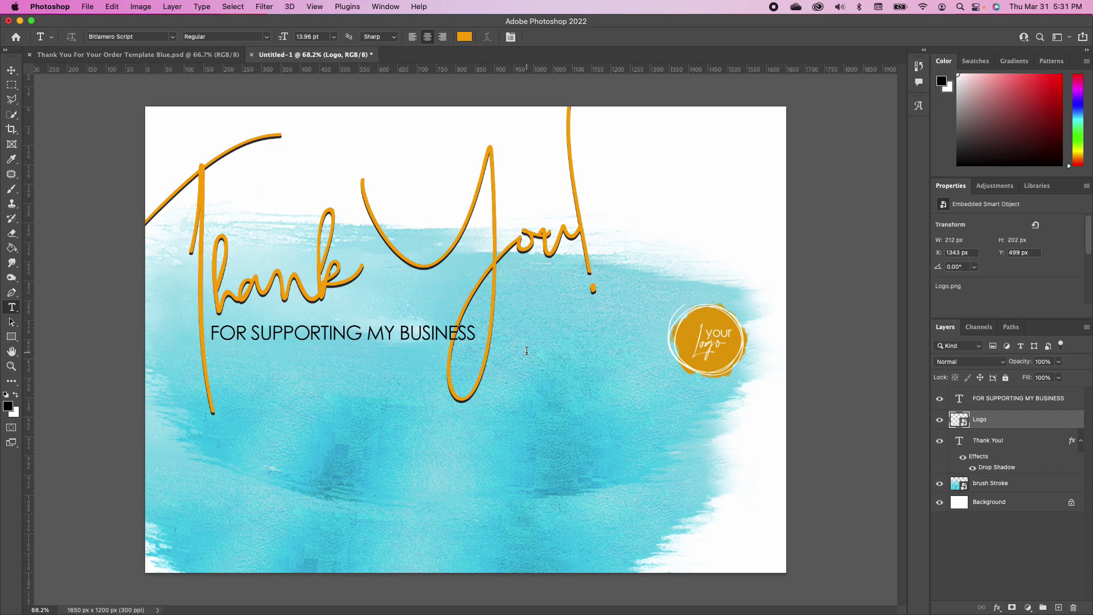
pyautogui.click(177, 38)
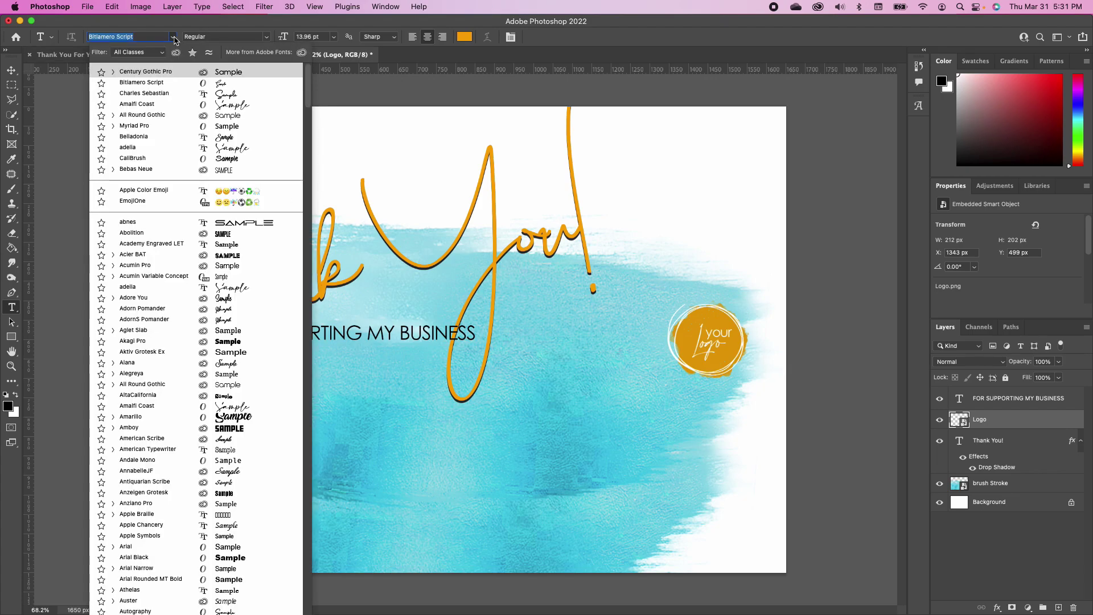
pyautogui.click(245, 107)
pyautogui.click(596, 428)
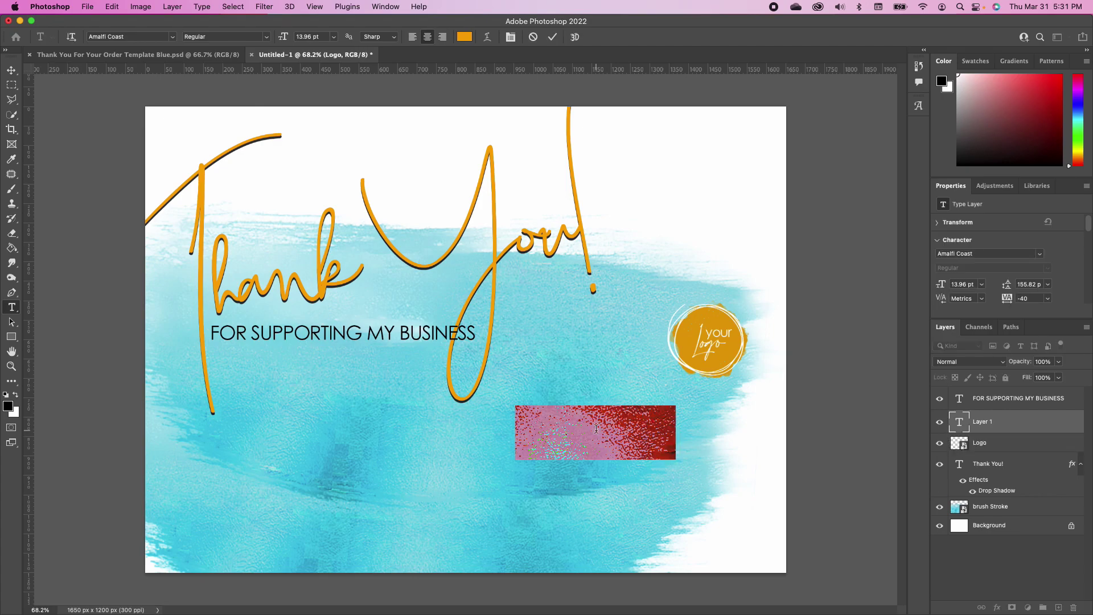
pyautogui.write('O')
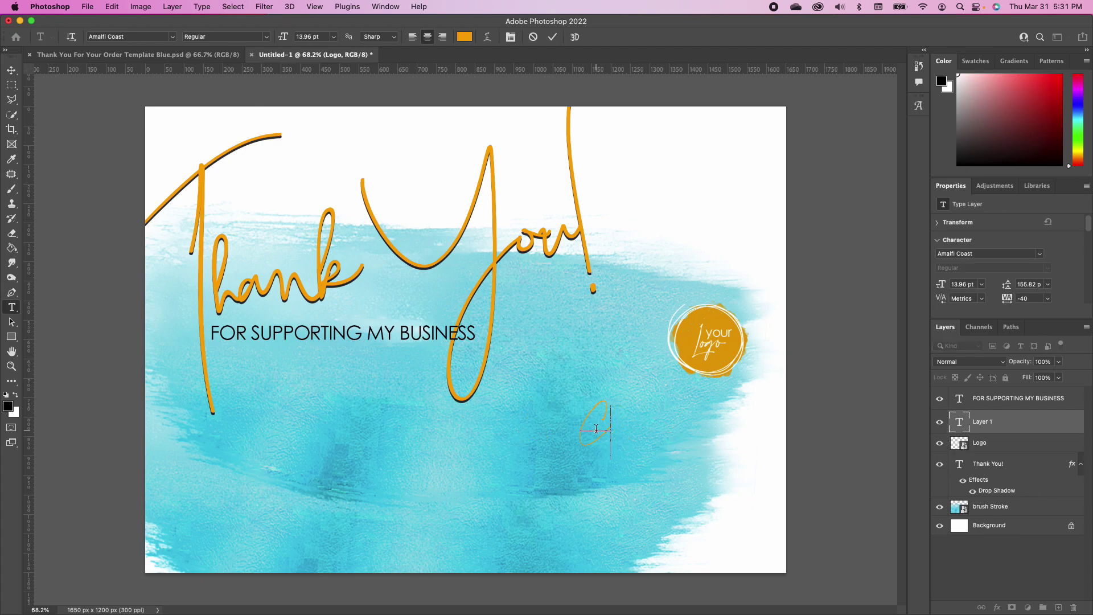
pyautogui.write('ompany Name')
pyautogui.moveTo(715, 429); pyautogui.dragTo(21, 387)
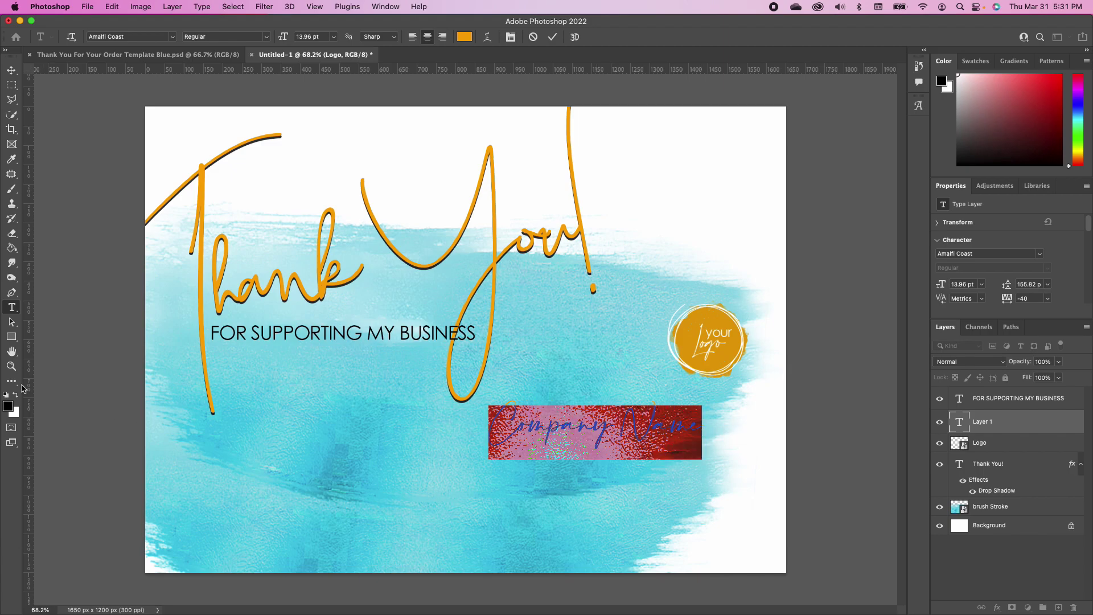
pyautogui.click(16, 394)
pyautogui.click(16, 395)
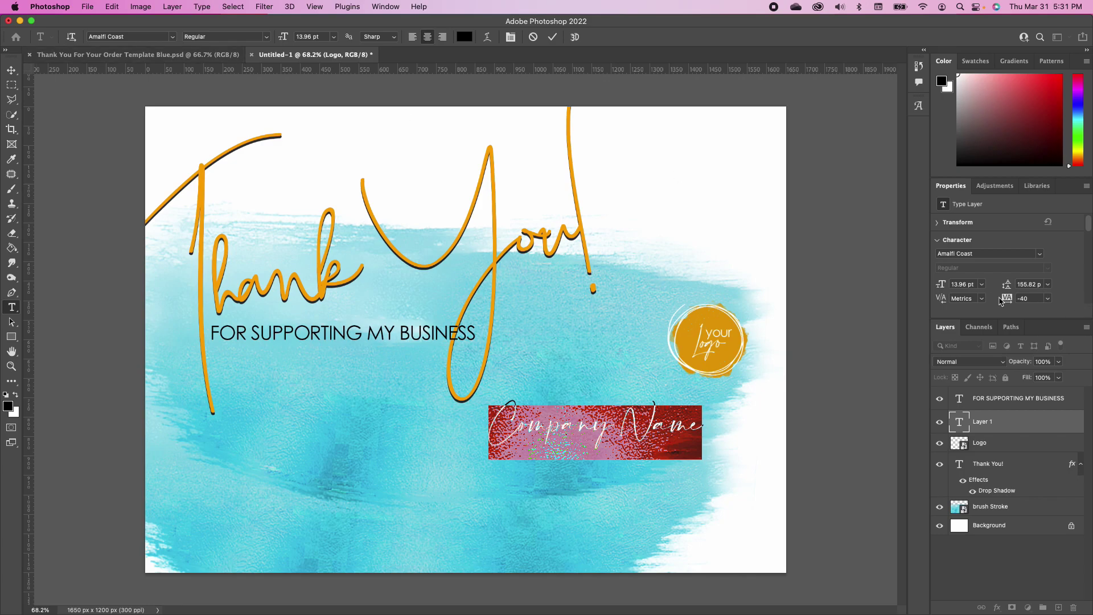
pyautogui.click(11, 70)
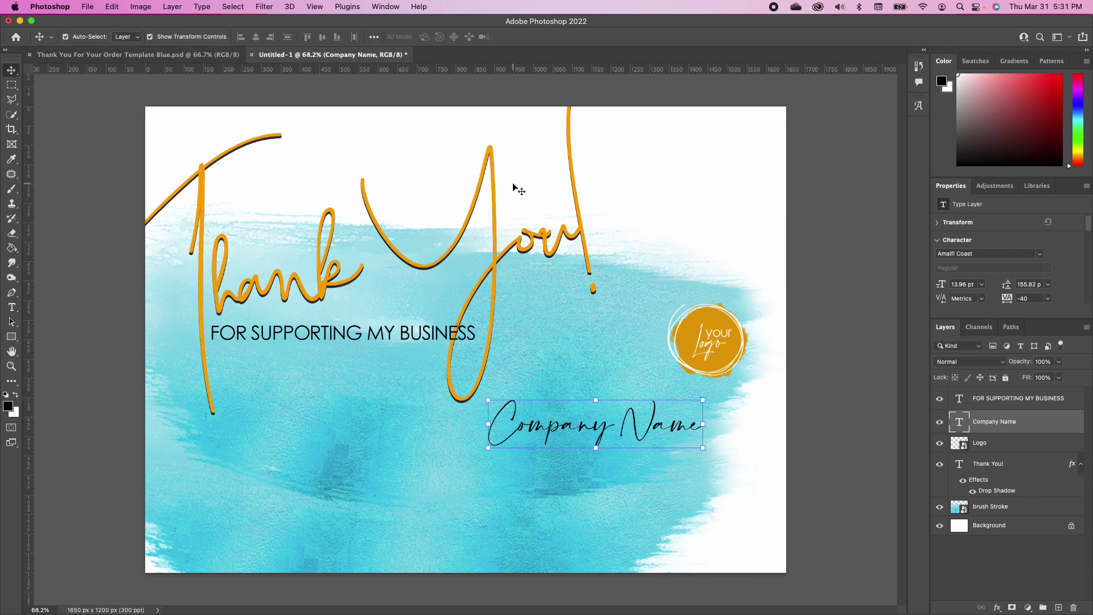
# Set Company Name tracking to -160, scale it to 65%, and position the email and website lines
pyautogui.moveTo(1010, 305); pyautogui.dragTo(976, 305)
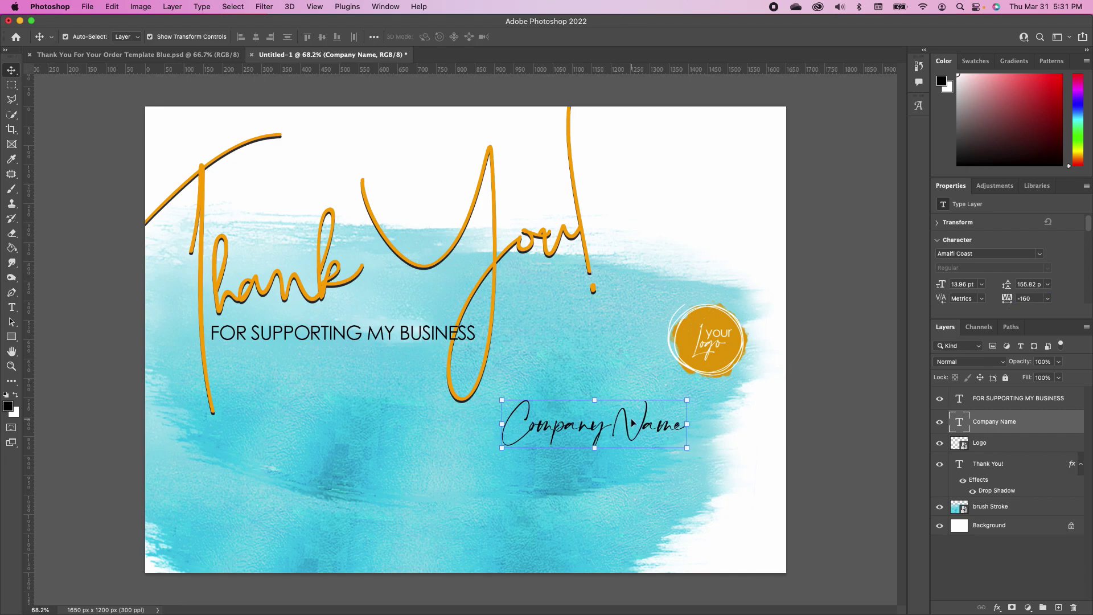
pyautogui.moveTo(641, 431); pyautogui.dragTo(735, 421)
pyautogui.moveTo(781, 388); pyautogui.dragTo(706, 408)
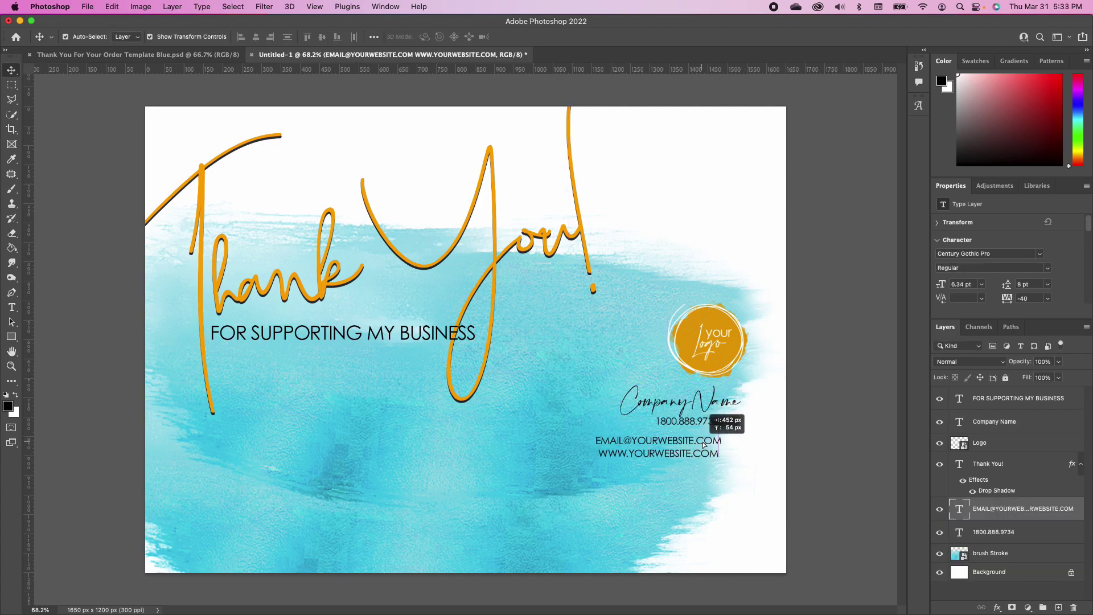
pyautogui.moveTo(716, 477); pyautogui.dragTo(726, 443)
# Place the social media icons under the contact text, aligned with it
pyautogui.press('Return')
pyautogui.press('super+Tab')
pyautogui.moveTo(610, 410); pyautogui.dragTo(714, 421)
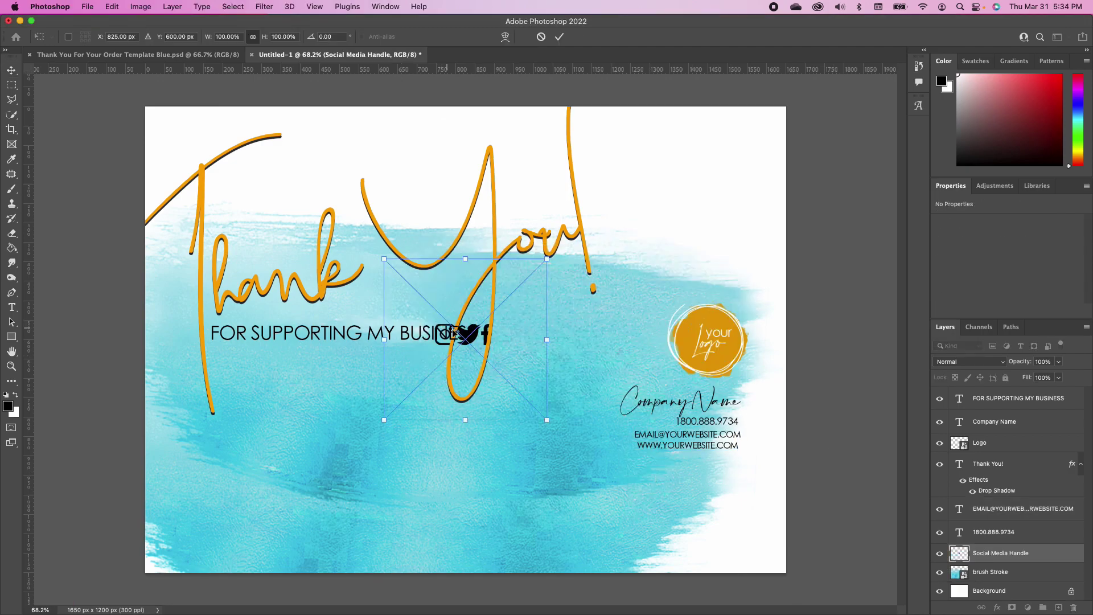
pyautogui.moveTo(470, 334); pyautogui.dragTo(677, 477)
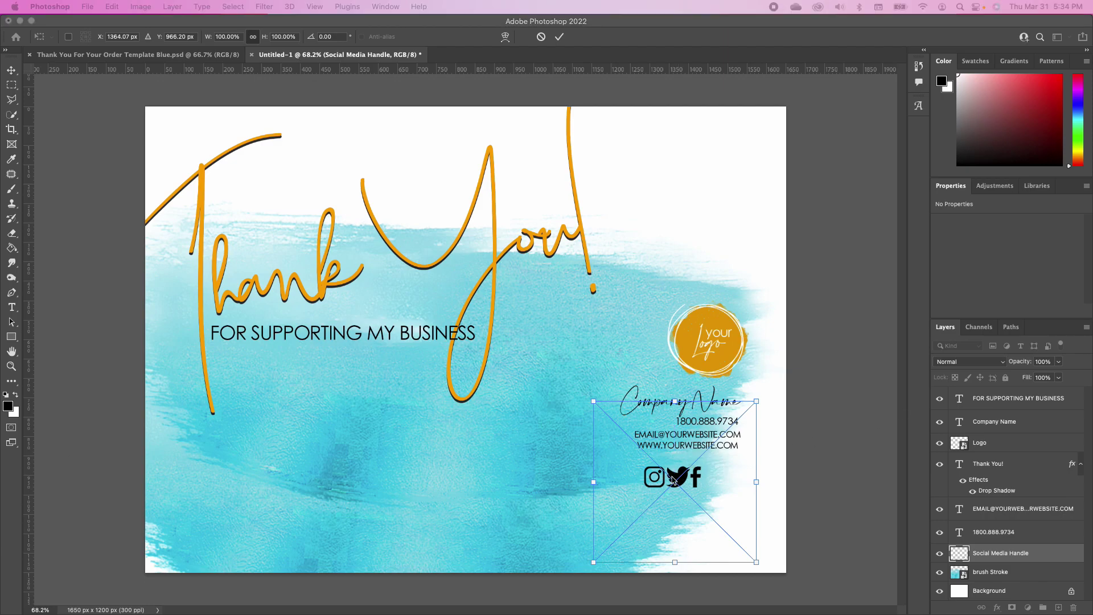
pyautogui.moveTo(636, 476); pyautogui.dragTo(682, 489)
pyautogui.press('Return')
# Add an '@ SOCIALHANDLE' line and move it just above the icons
pyautogui.click(706, 422)
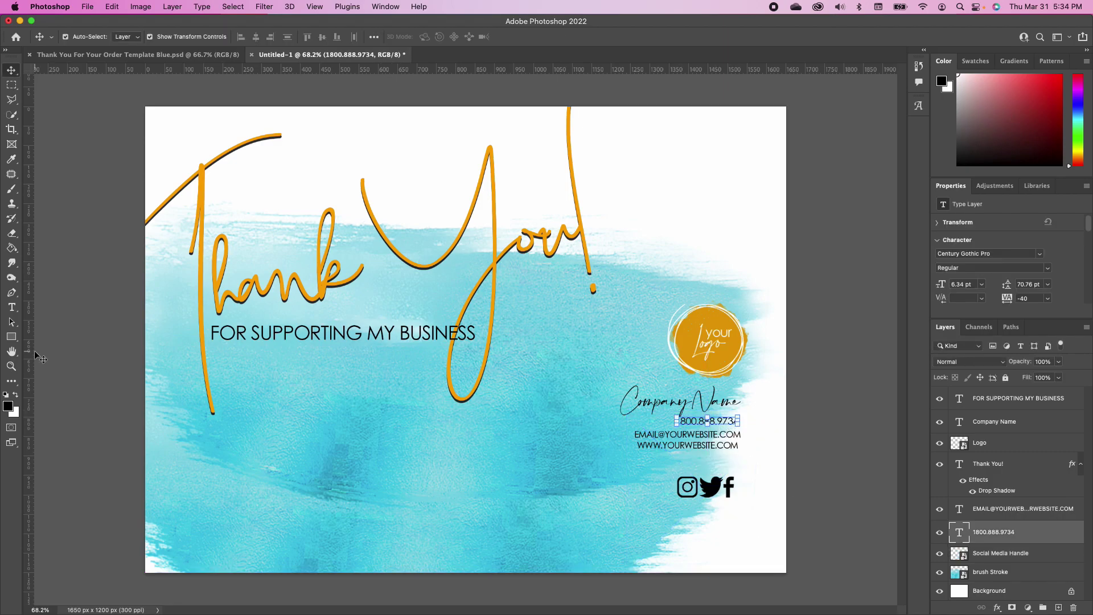
pyautogui.click(12, 306)
pyautogui.click(272, 476)
pyautogui.write('@ SOCIALHANDLE')
pyautogui.hotkey('ctrl', 'a')
pyautogui.hotkey('ctrl', 't')
pyautogui.moveTo(435, 476); pyautogui.dragTo(710, 464)
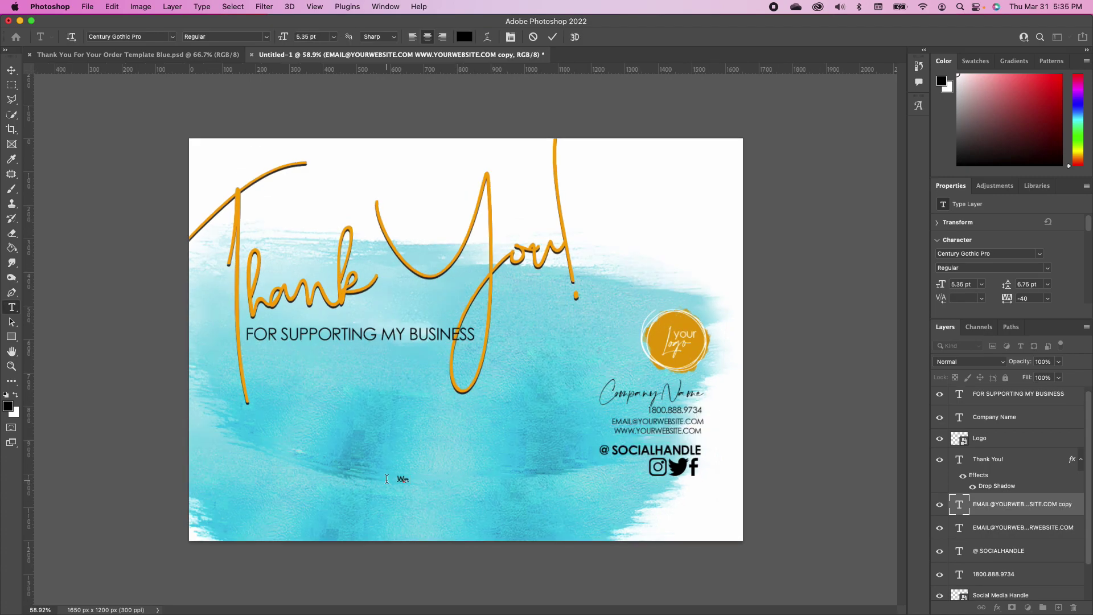
# Type the 'Enjoy 15% OFF your next purchase' message and 'COUPON CODE:QUISTHANK YOU' line, centred at the bottom
pyautogui.write('you enjoyed your purchase. Enjoy 15% OFF your next purchase')
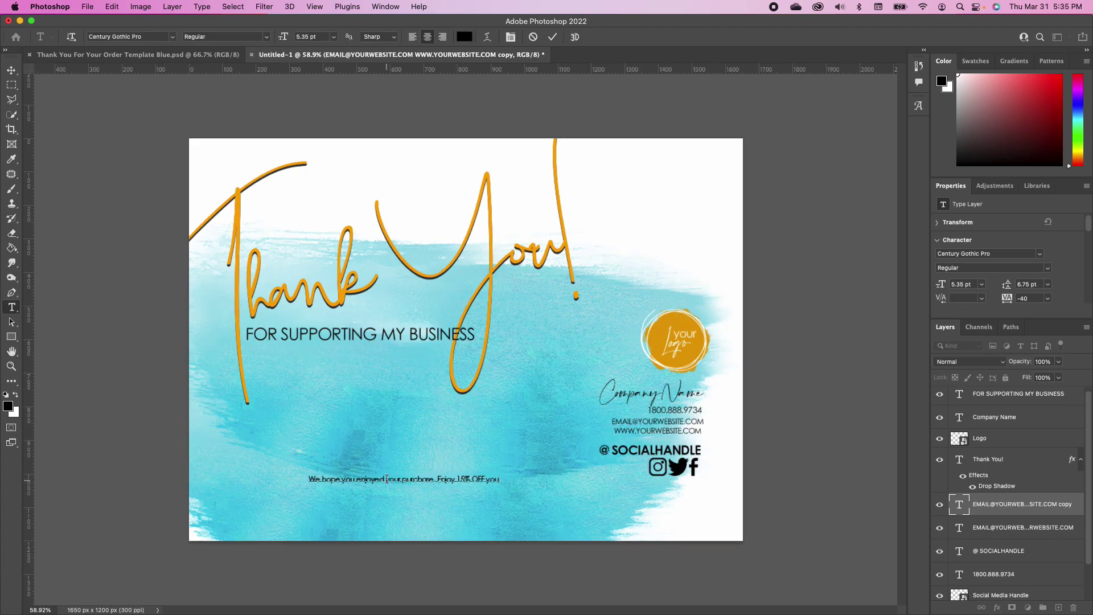
pyautogui.press('Return')
pyautogui.write('COUPON CODE:QUISTHANK YOU')
pyautogui.press('super+plus')
pyautogui.press('super+Return')
pyautogui.press('v')
pyautogui.moveTo(419, 507)
pyautogui.mouseDown()
pyautogui.moveTo(425, 558)
pyautogui.moveTo(474, 556)
pyautogui.mouseUp()
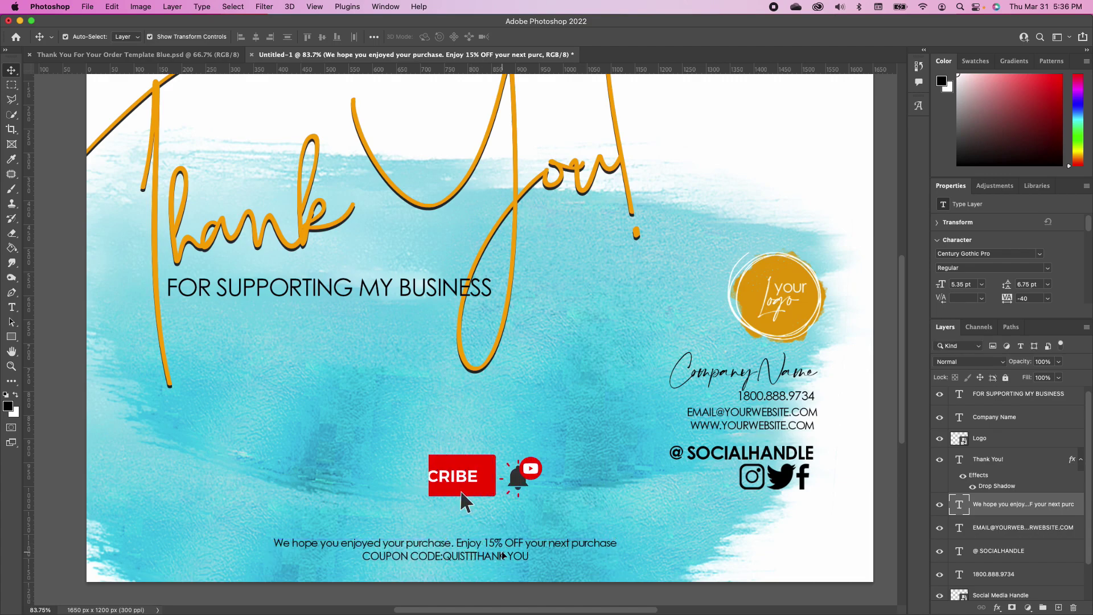
pyautogui.press('super+0')
# Reopen the bottom message's coupon code line for editing to make it bold
pyautogui.click(514, 592)
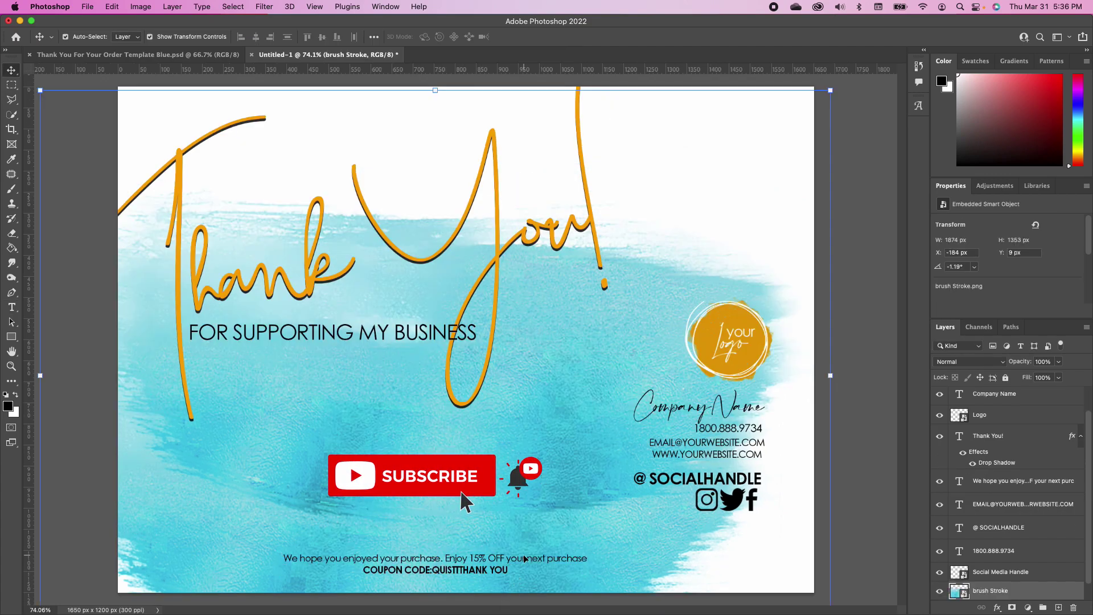
pyautogui.click(435, 569)
pyautogui.press('super+t')
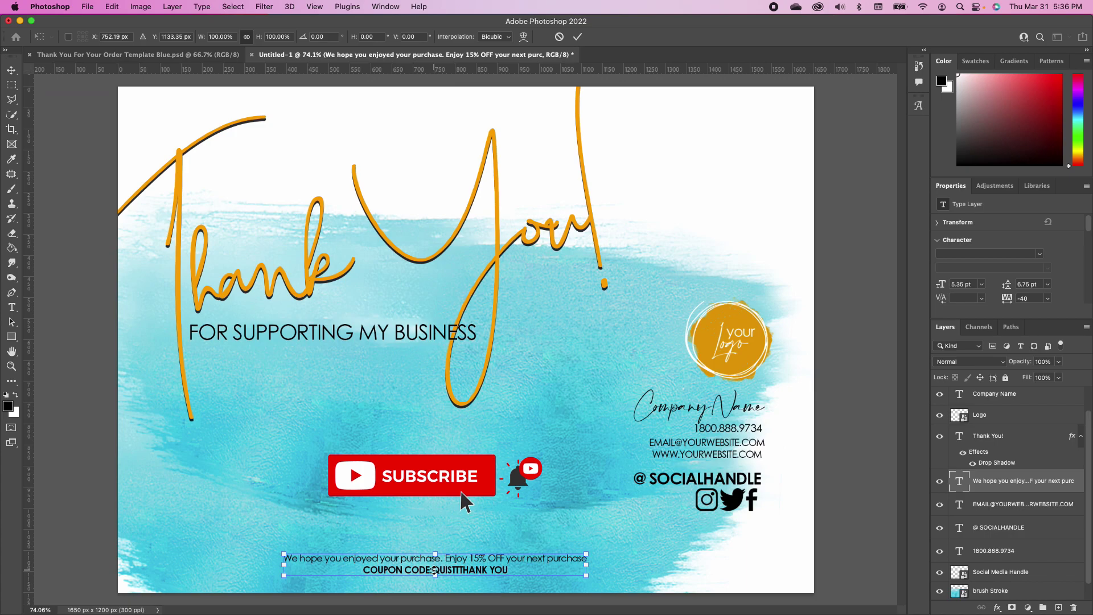
pyautogui.press('t')
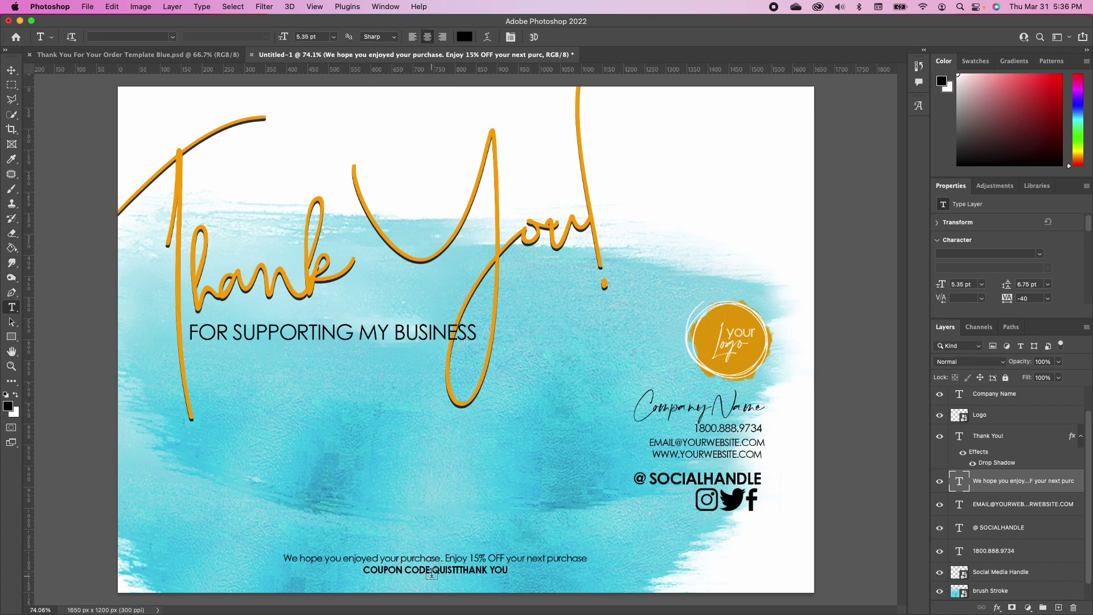
pyautogui.click(447, 570)
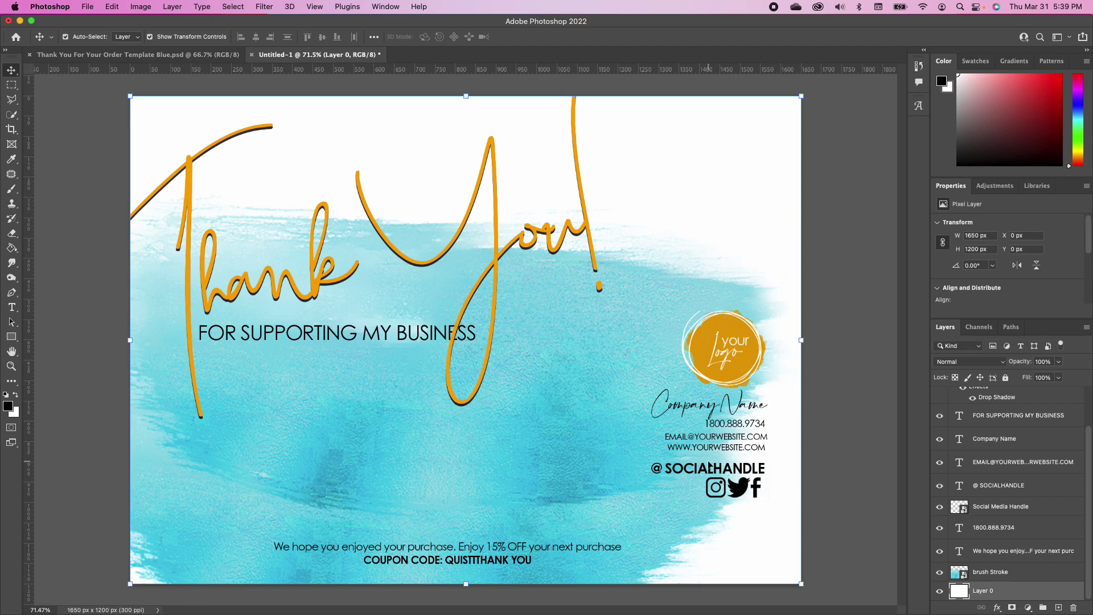
# Group all card layers into a folder named 'Blue'
pyautogui.scroll(3, 1023, 538)
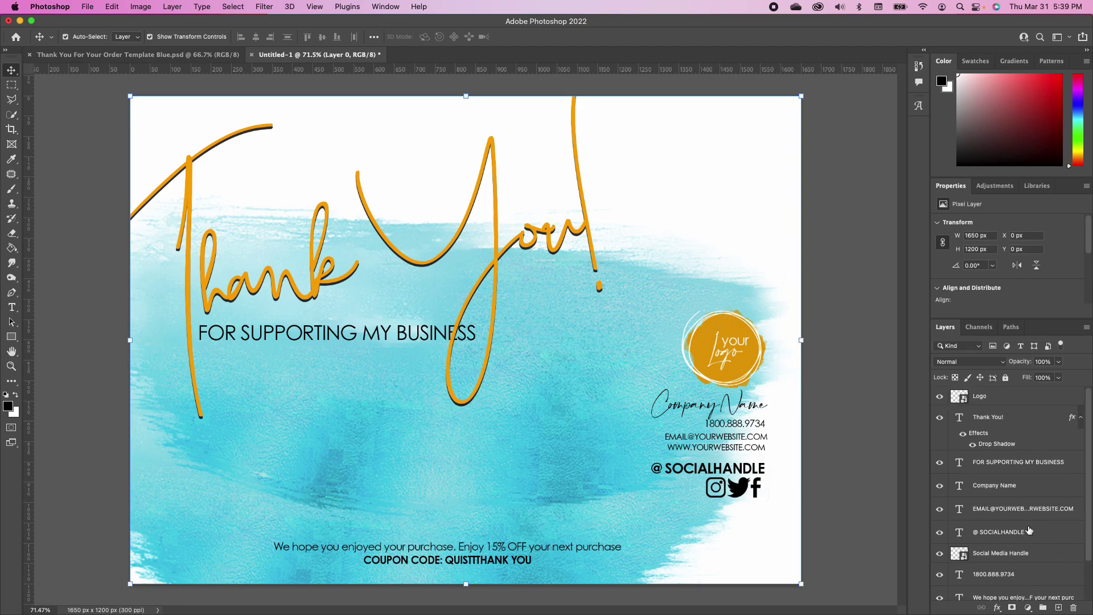
pyautogui.scroll(-2, 1025, 535)
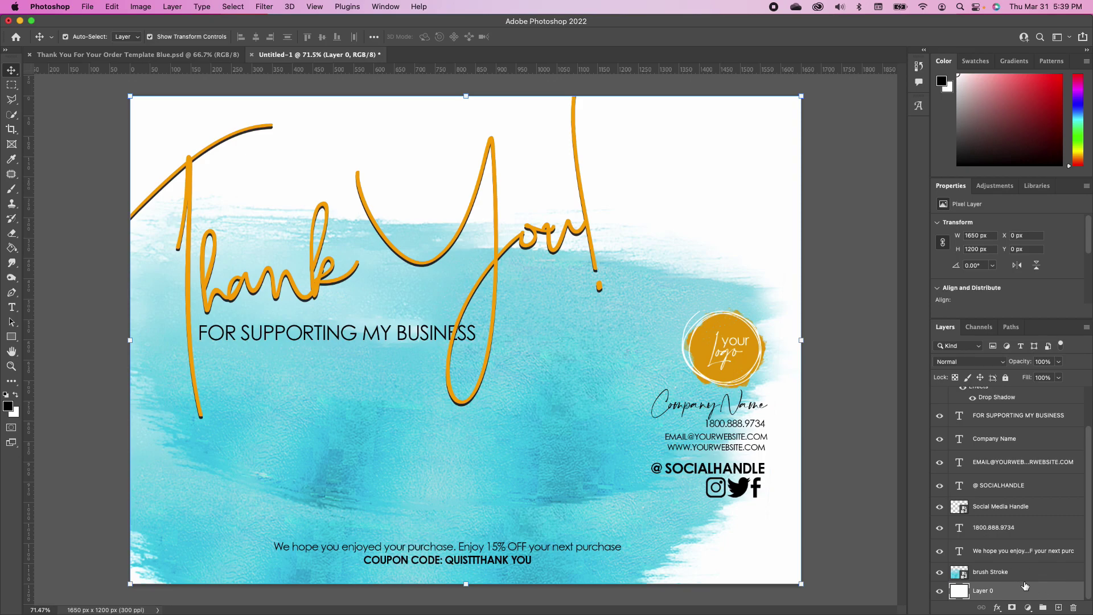
pyautogui.scroll(2, 1020, 587)
pyautogui.keyDown('shift'); pyautogui.click(1030, 394); pyautogui.keyUp('shift')
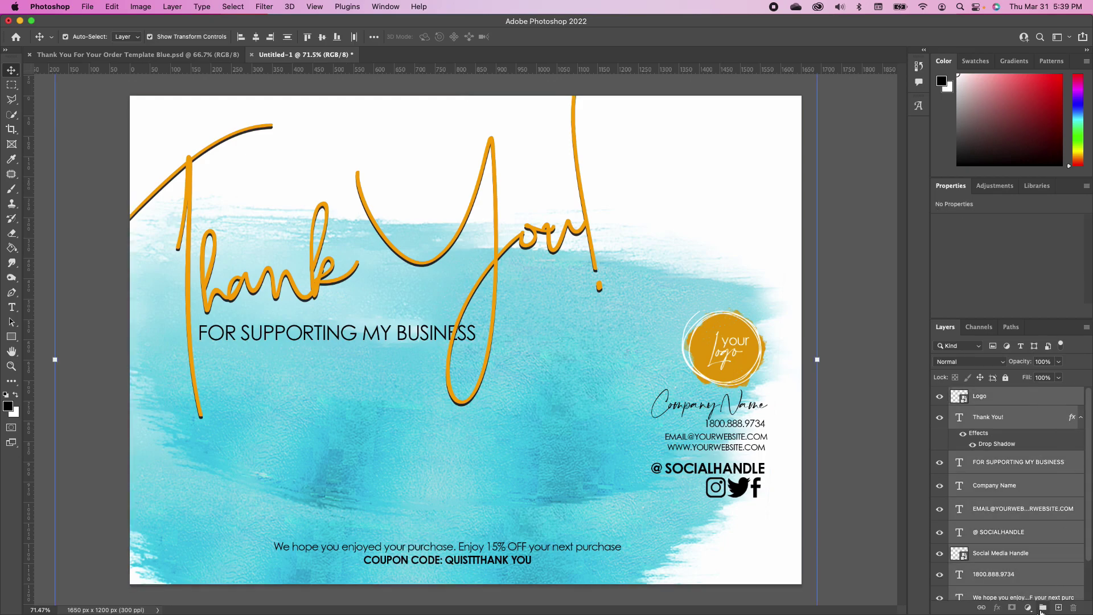
pyautogui.click(1043, 607)
pyautogui.doubleClick(979, 393)
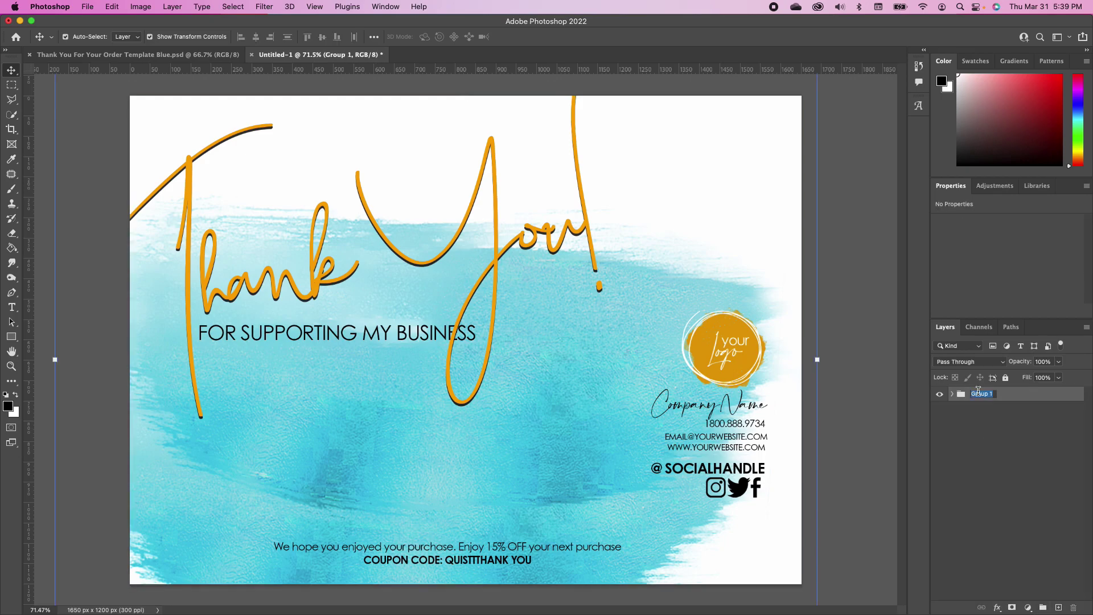
pyautogui.write('Blue')
pyautogui.press('Return')
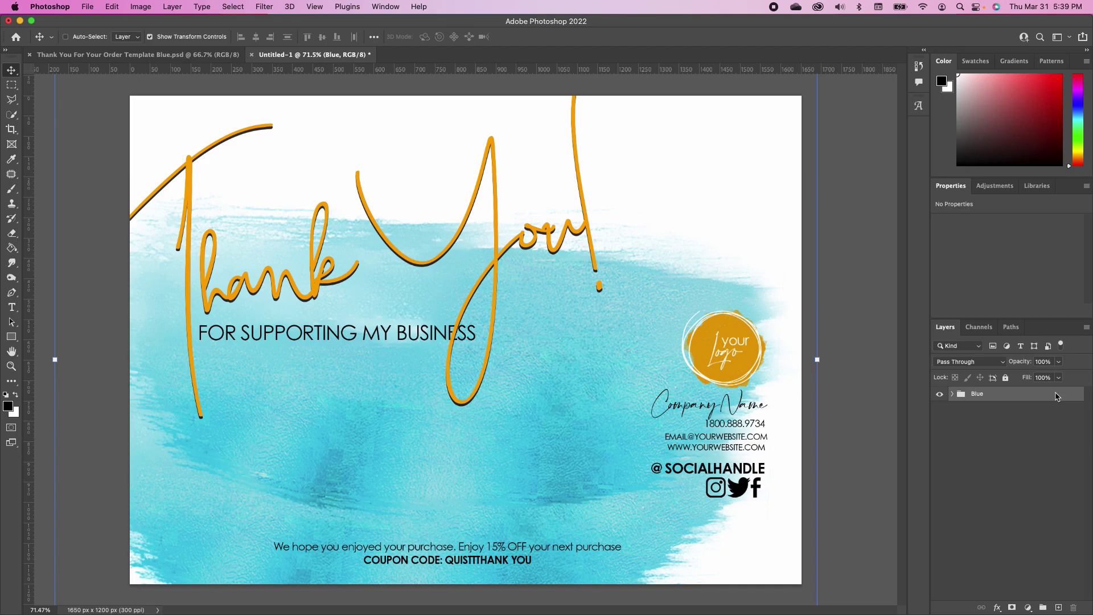
# Duplicate the Blue group, rename the copy 'Black' and expand it
pyautogui.press('super+j')
pyautogui.doubleClick(991, 394)
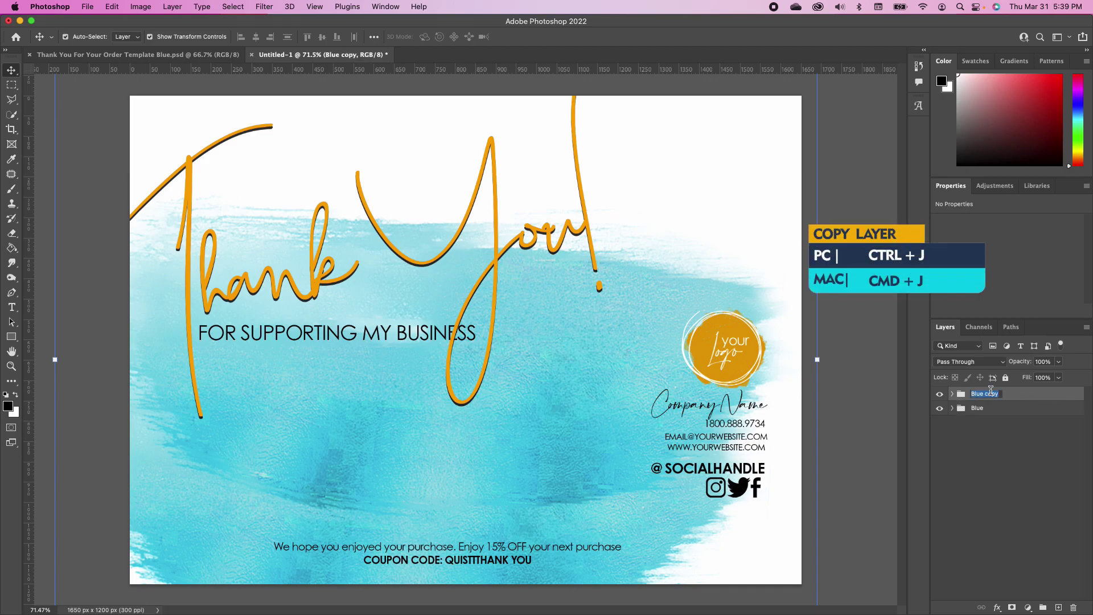
pyautogui.write('Black')
pyautogui.press('Return')
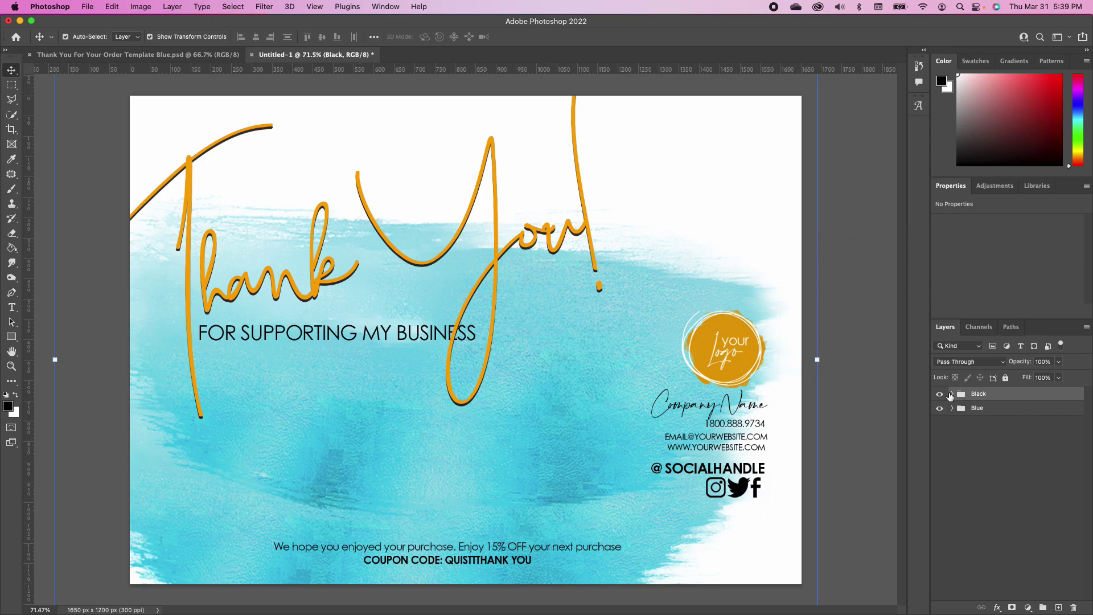
pyautogui.click(950, 394)
# Lock the Logo and Thank You! layers against edits
pyautogui.click(1062, 411)
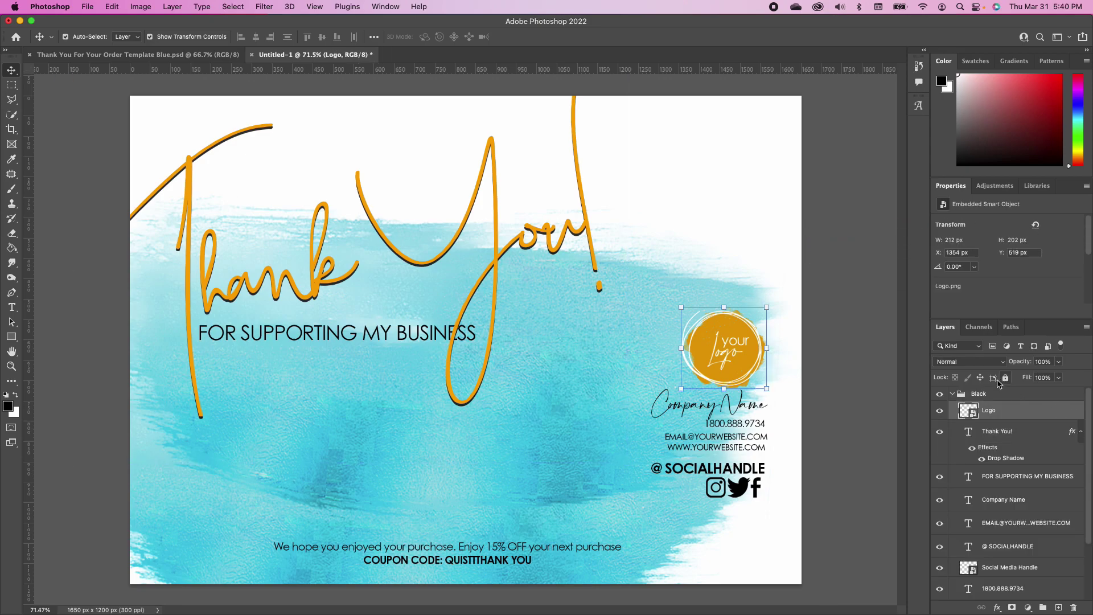
pyautogui.click(1006, 378)
pyautogui.click(1048, 431)
pyautogui.click(1005, 378)
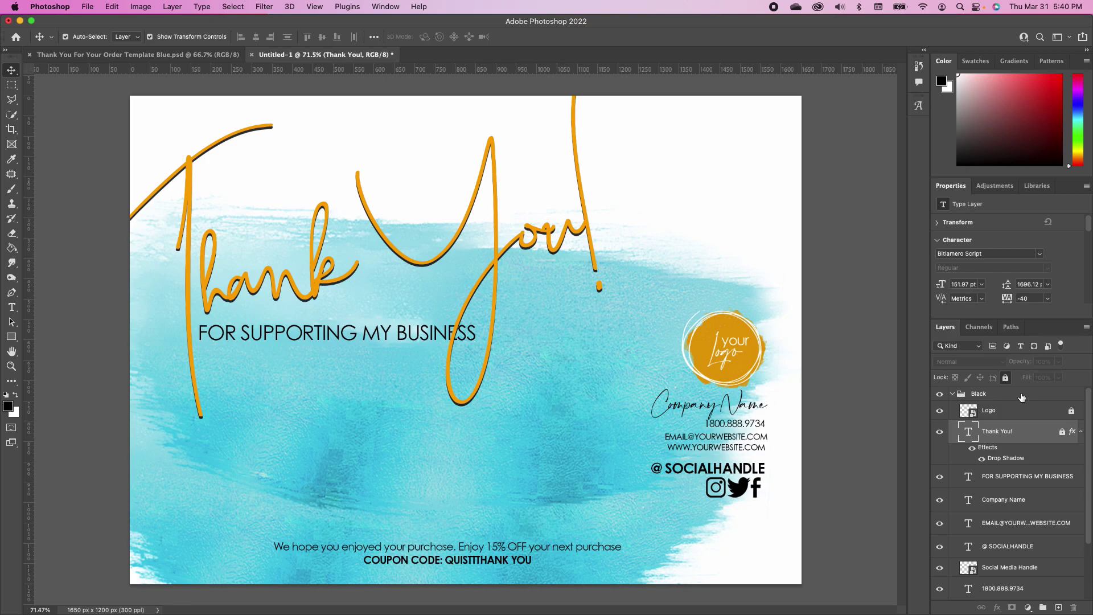
# Group the text layers from FOR SUPPORTING MY BUSINESS down to the coupon into a group named Text
pyautogui.scroll(-1, 1035, 481)
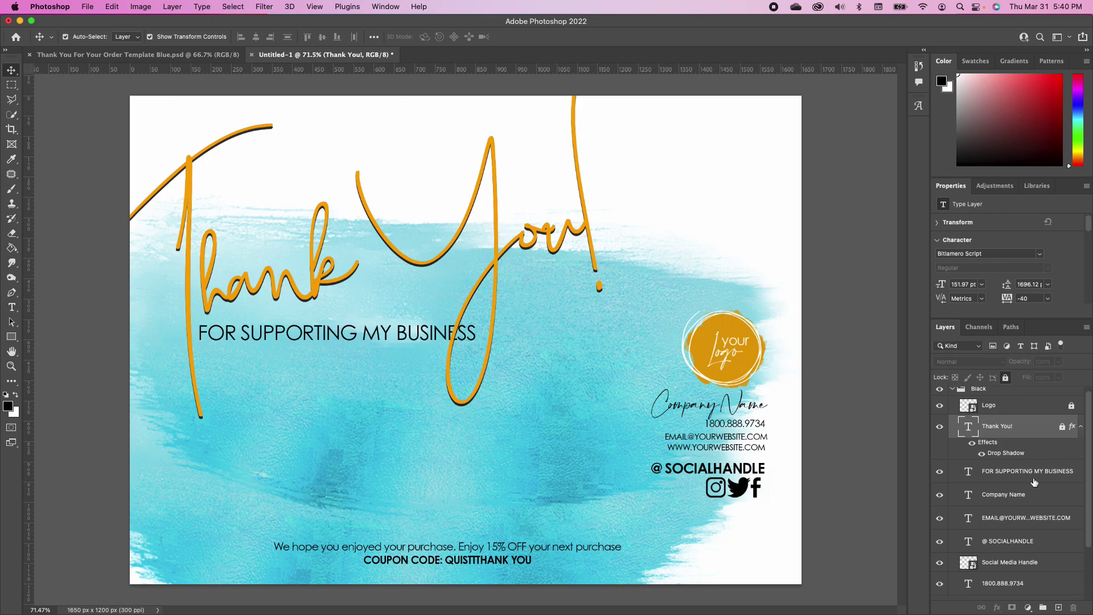
pyautogui.click(1050, 474)
pyautogui.scroll(1, 1054, 488)
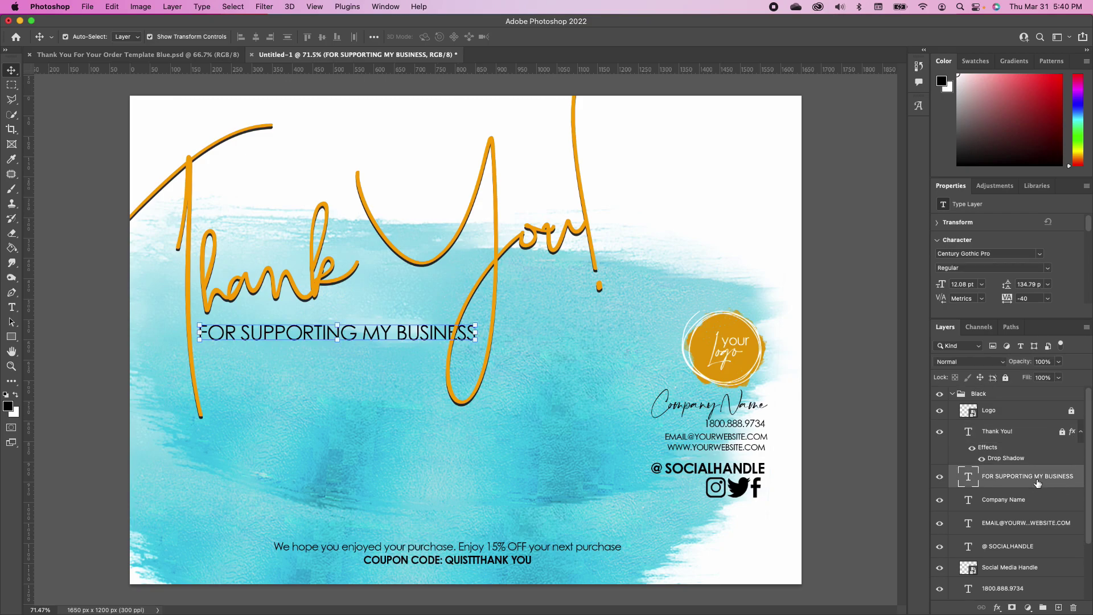
pyautogui.scroll(-3, 1005, 501)
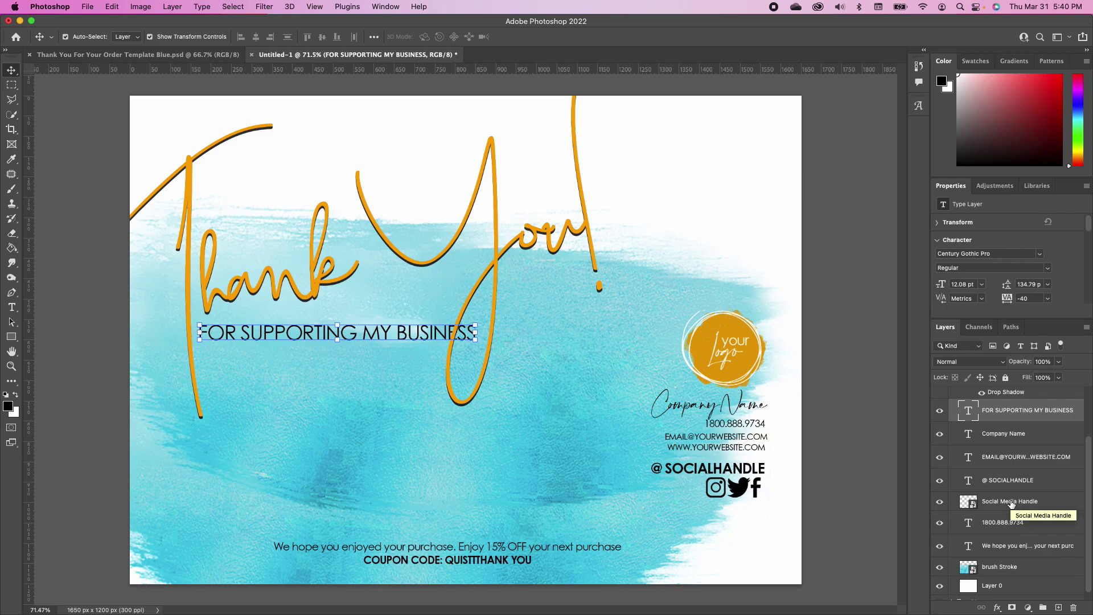
pyautogui.keyDown('shift'); pyautogui.click(1006, 546); pyautogui.keyUp('shift')
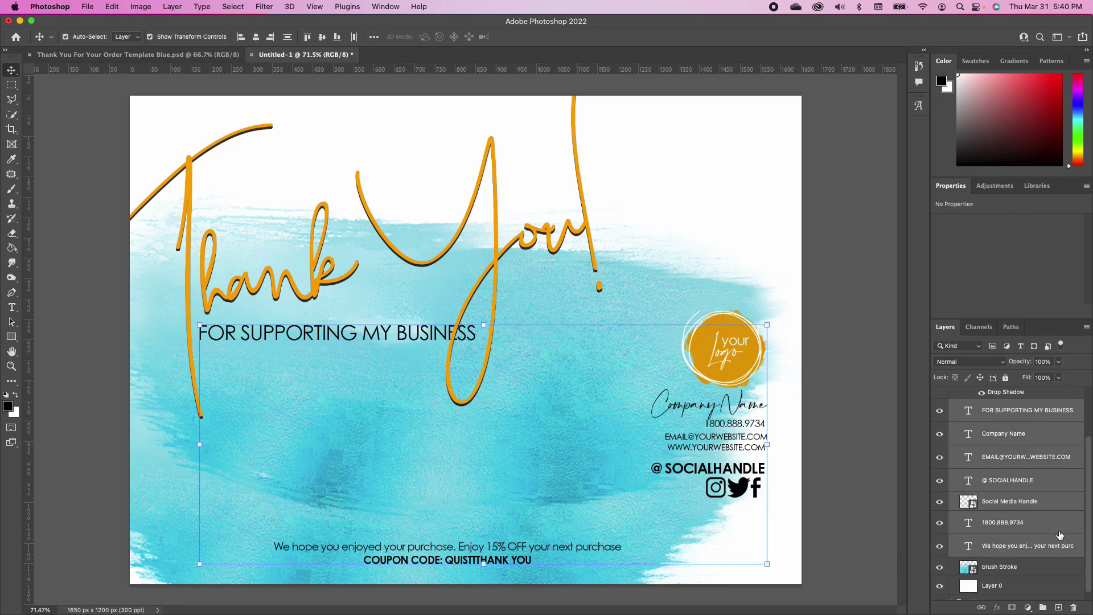
pyautogui.click(1043, 608)
pyautogui.doubleClick(991, 472)
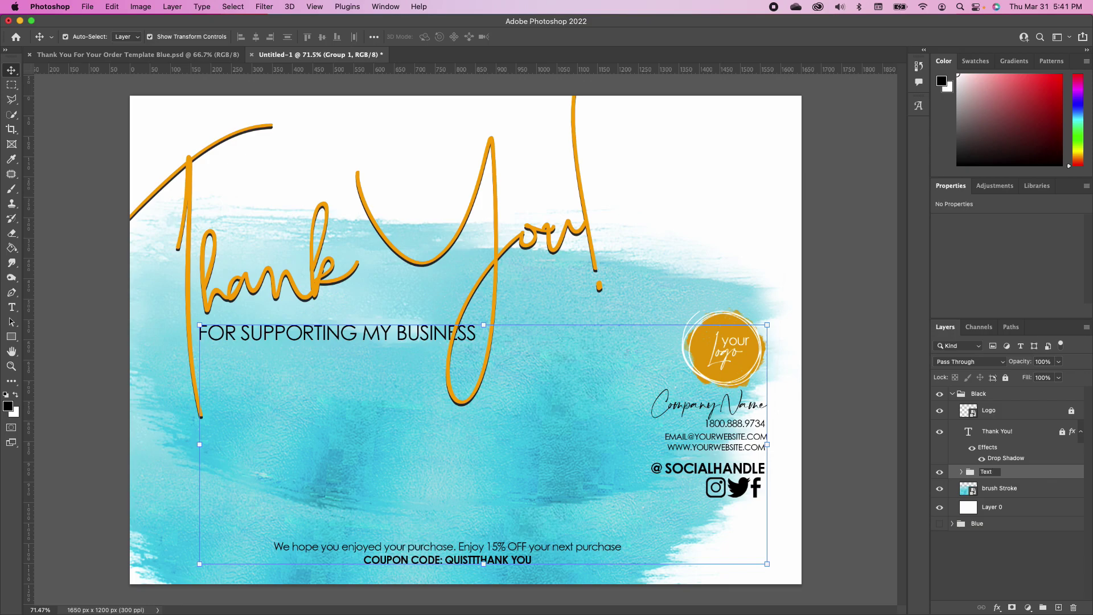
pyautogui.press('Return')
# Clip a new default Hue/Saturation adjustment layer to the Text group
pyautogui.click(1028, 607)
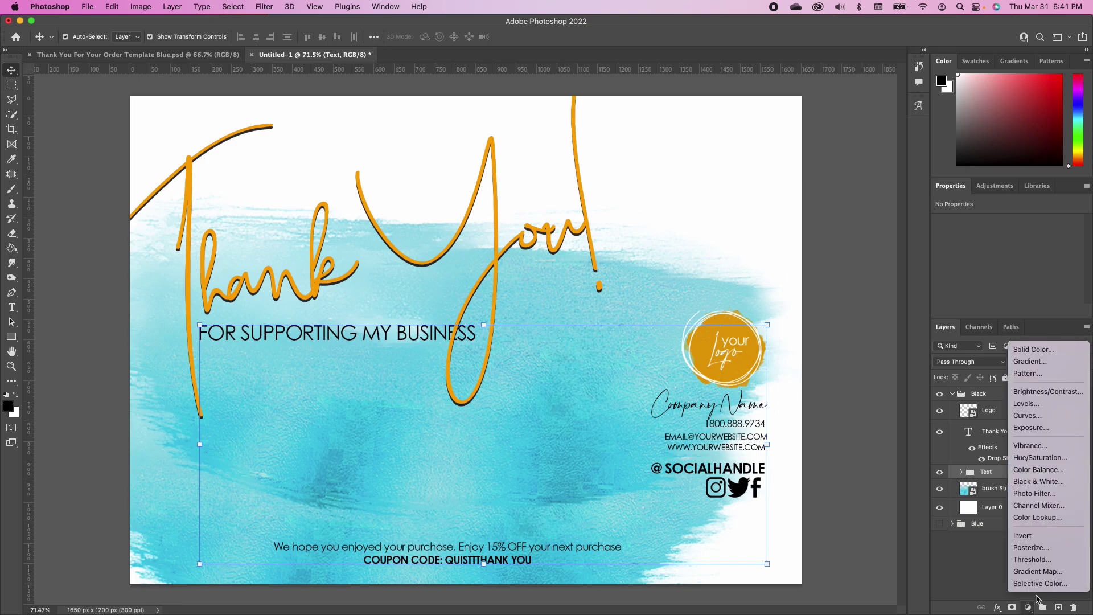
pyautogui.click(1048, 459)
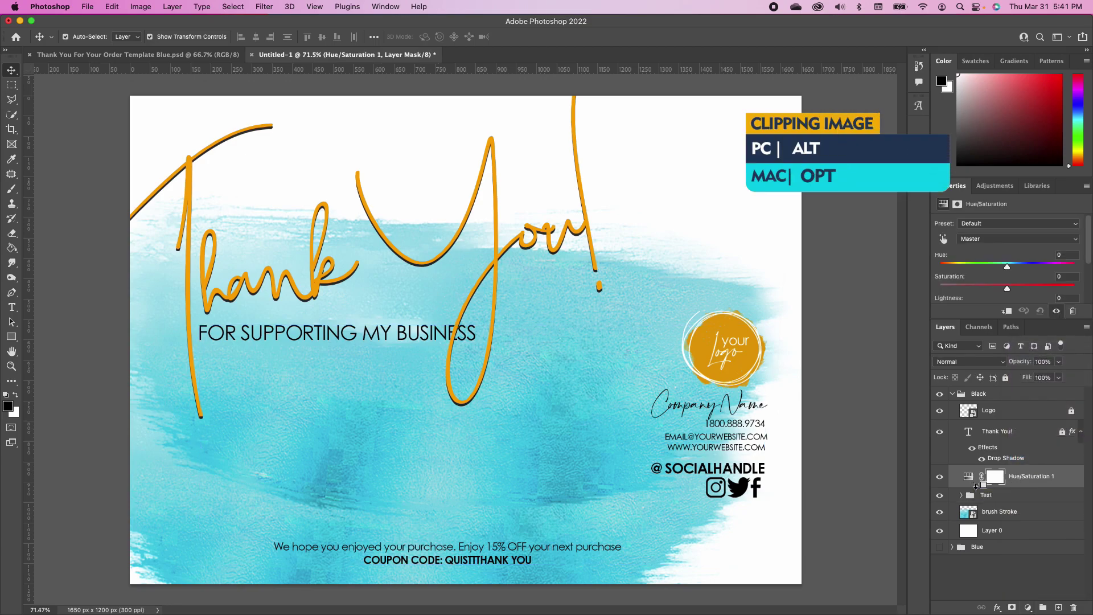
pyautogui.keyDown('alt'); pyautogui.click(983, 486); pyautogui.keyUp('alt')
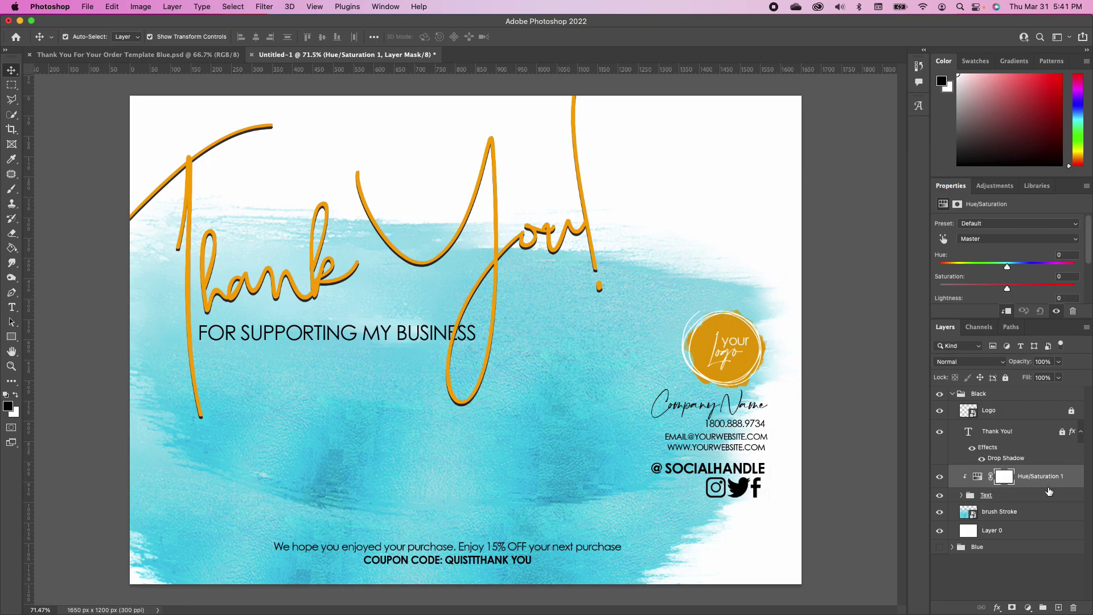
pyautogui.click(1042, 533)
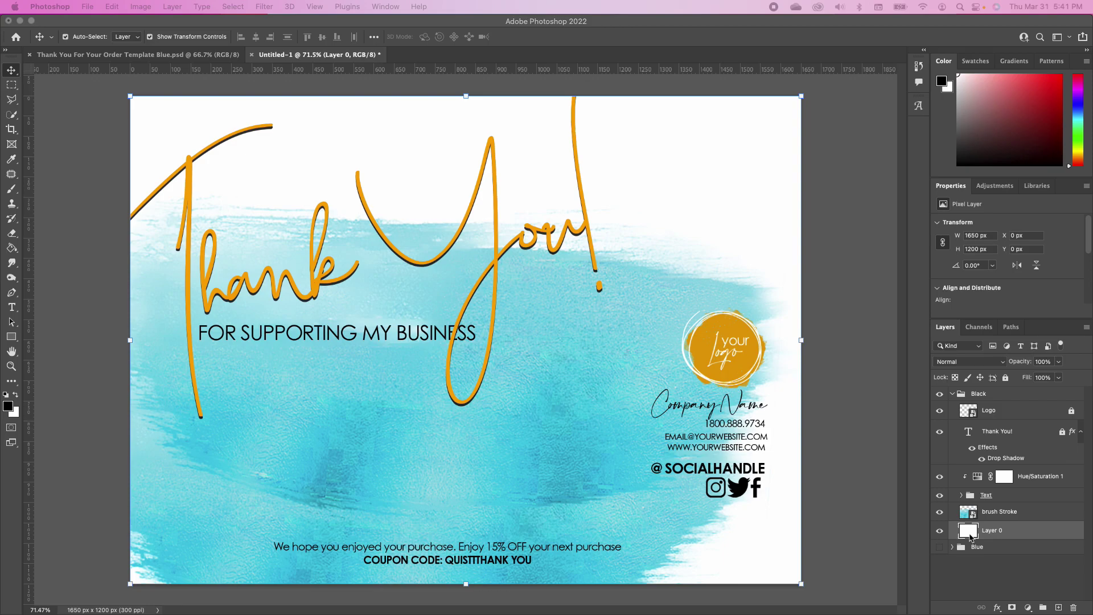
# Add a black (#000000) Solid Color fill above Layer 0 and hide the turquoise brush Stroke layer
pyautogui.click(1029, 608)
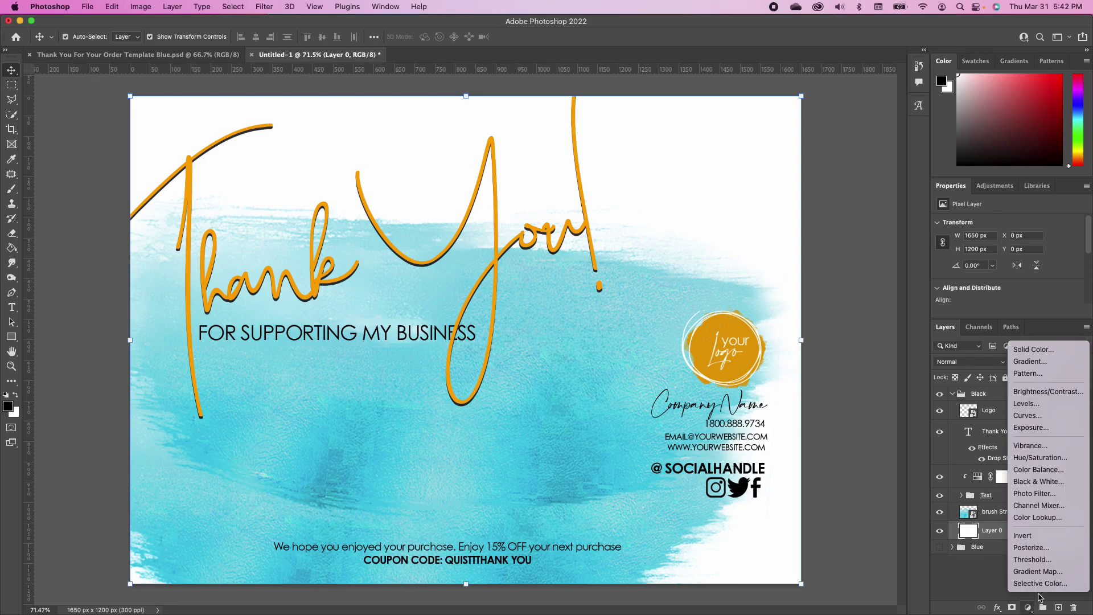
pyautogui.click(1037, 350)
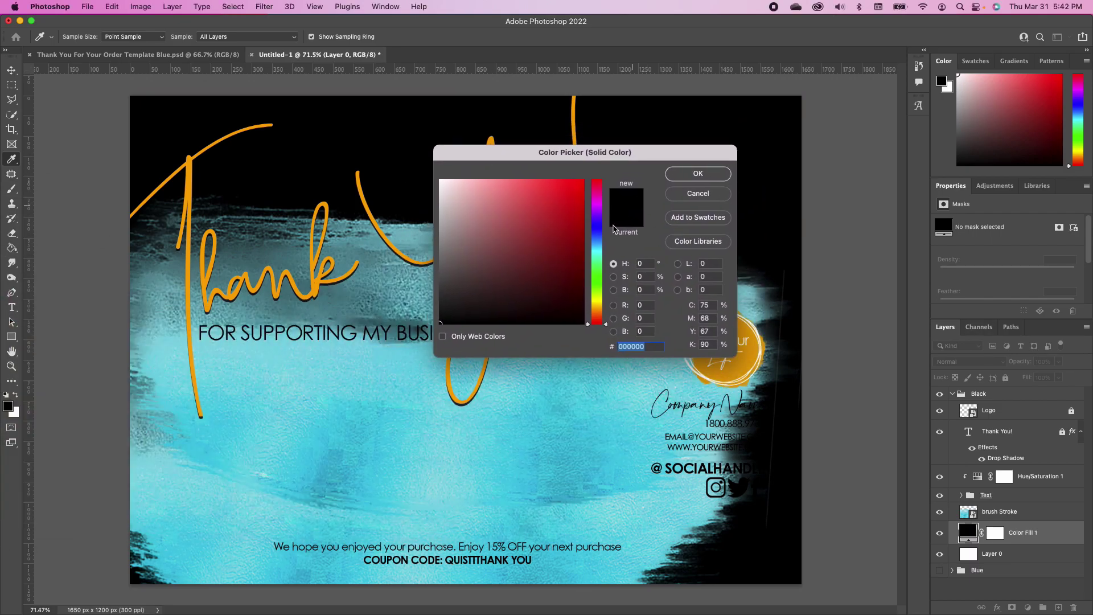
pyautogui.click(706, 173)
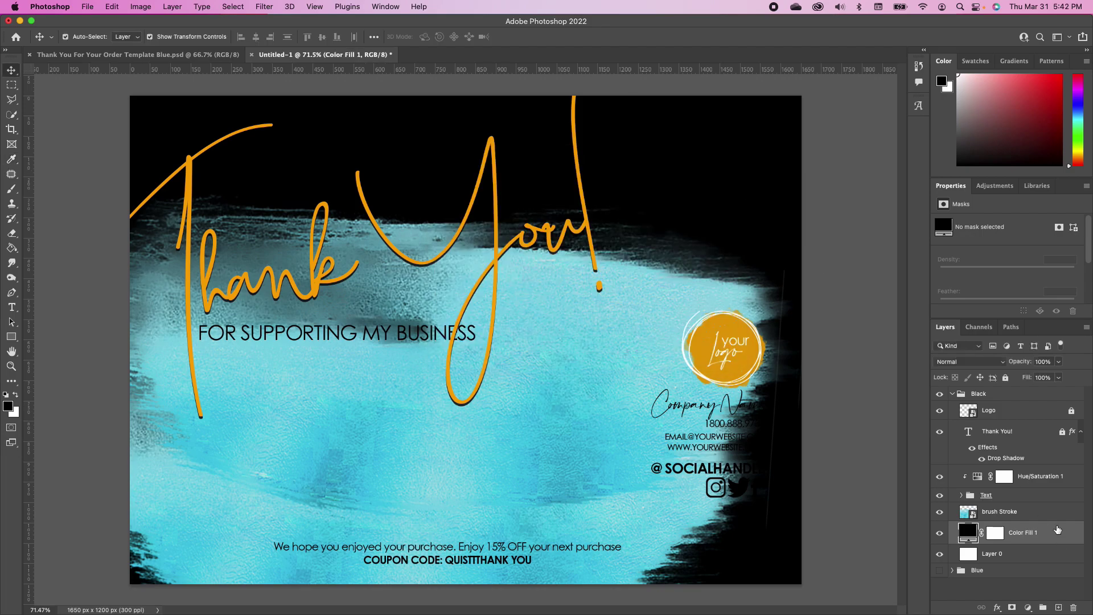
pyautogui.click(940, 511)
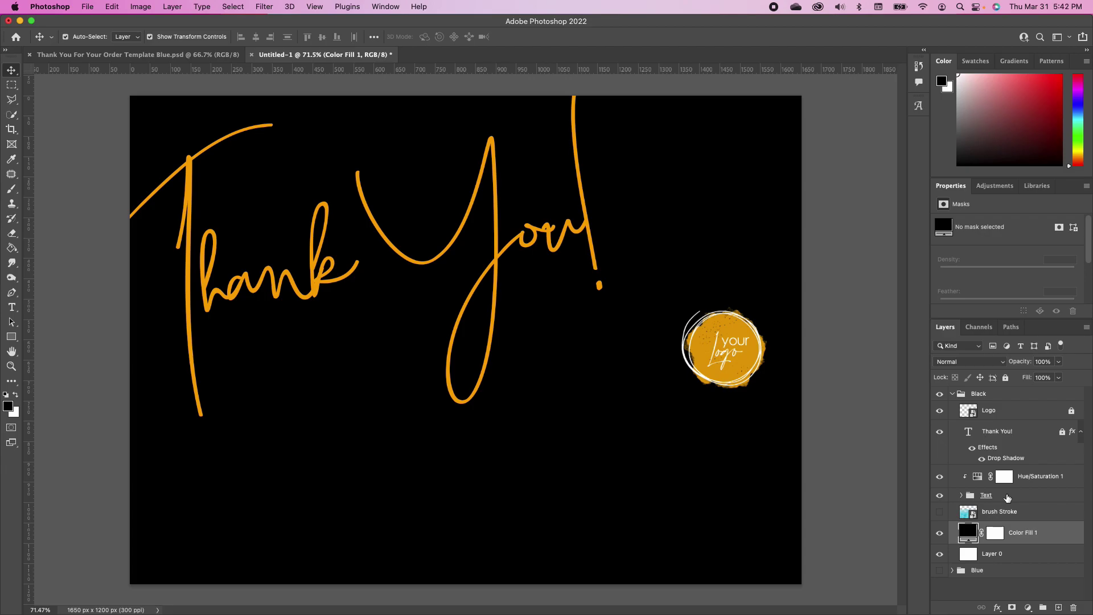
# Set the Hue/Saturation 1 Lightness to +100 so the Text group turns white
pyautogui.click(1040, 477)
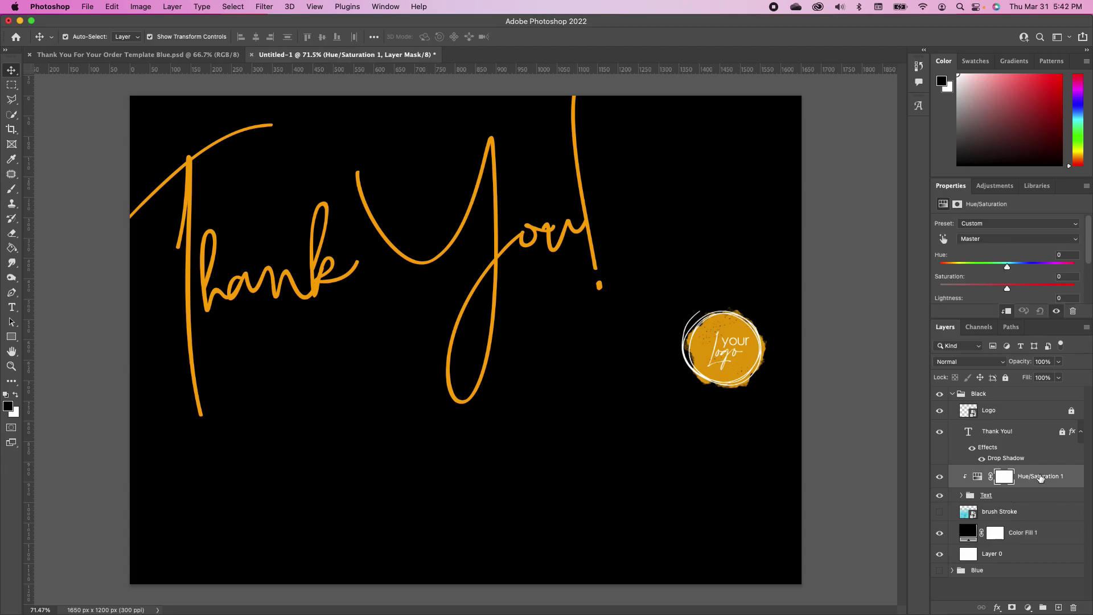
pyautogui.scroll(-3, 1056, 257)
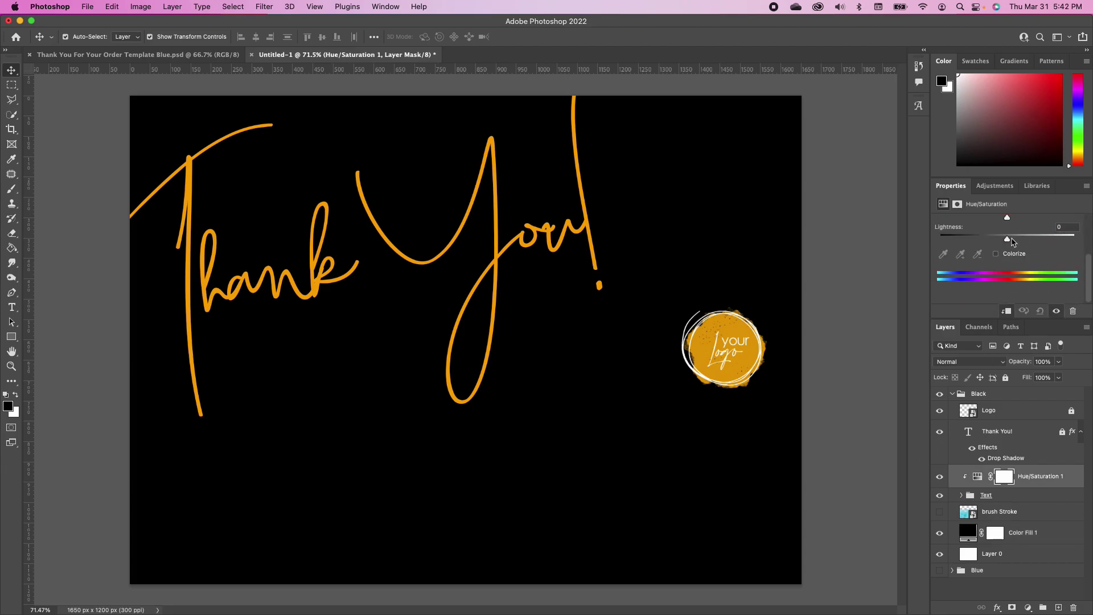
pyautogui.moveTo(1008, 239); pyautogui.dragTo(1079, 239)
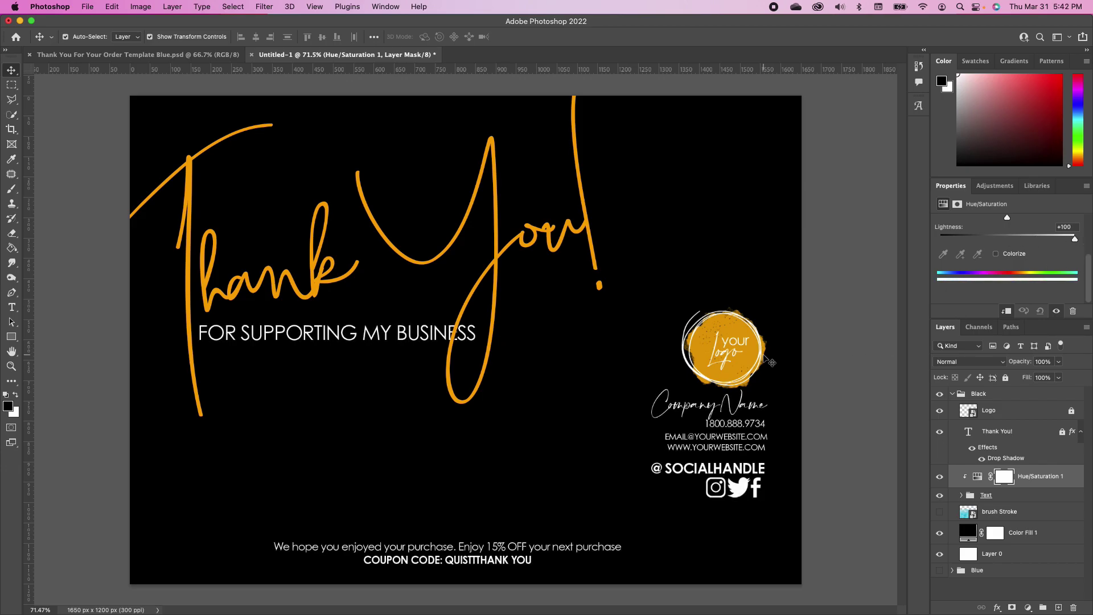
pyautogui.click(1019, 431)
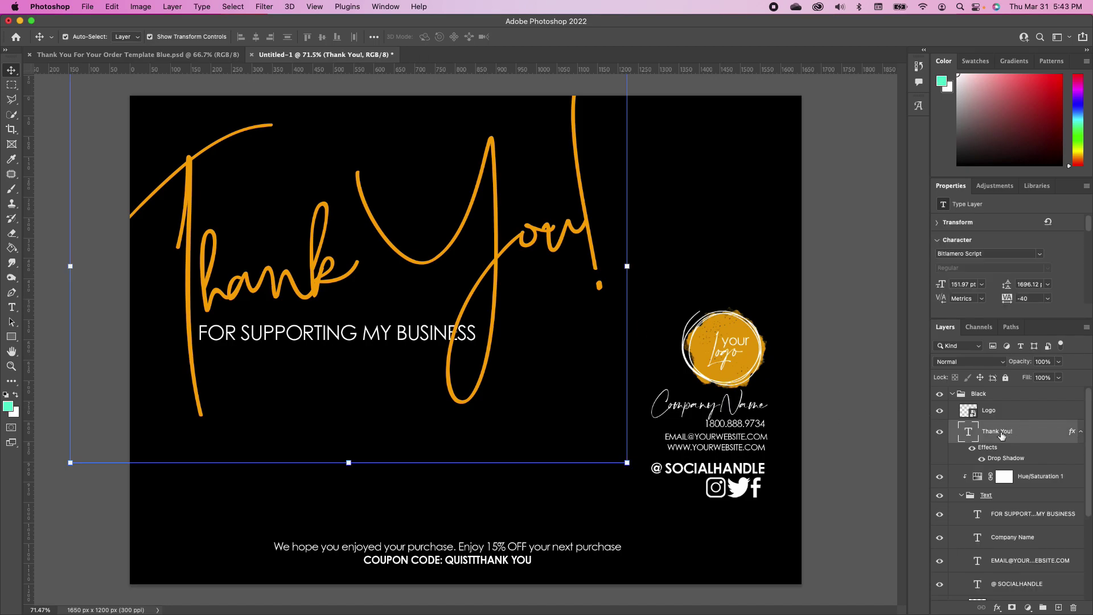
# Group Thank You! and Logo into Group 1, then clip a Hue/Saturation layer with Hue +14
pyautogui.keyDown('shift'); pyautogui.click(1021, 414); pyautogui.keyUp('shift')
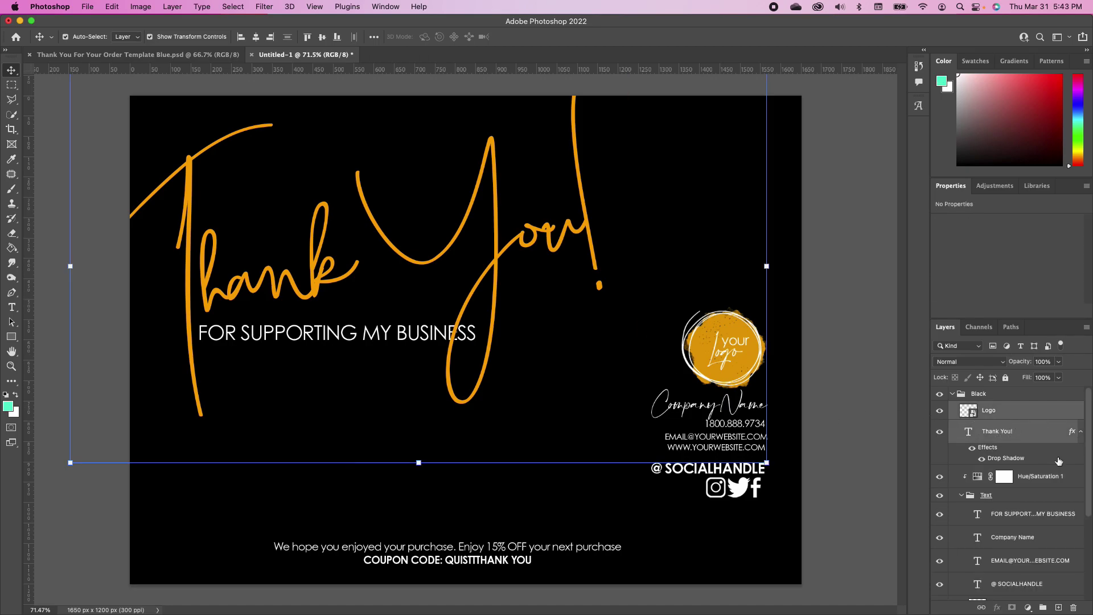
pyautogui.click(1043, 607)
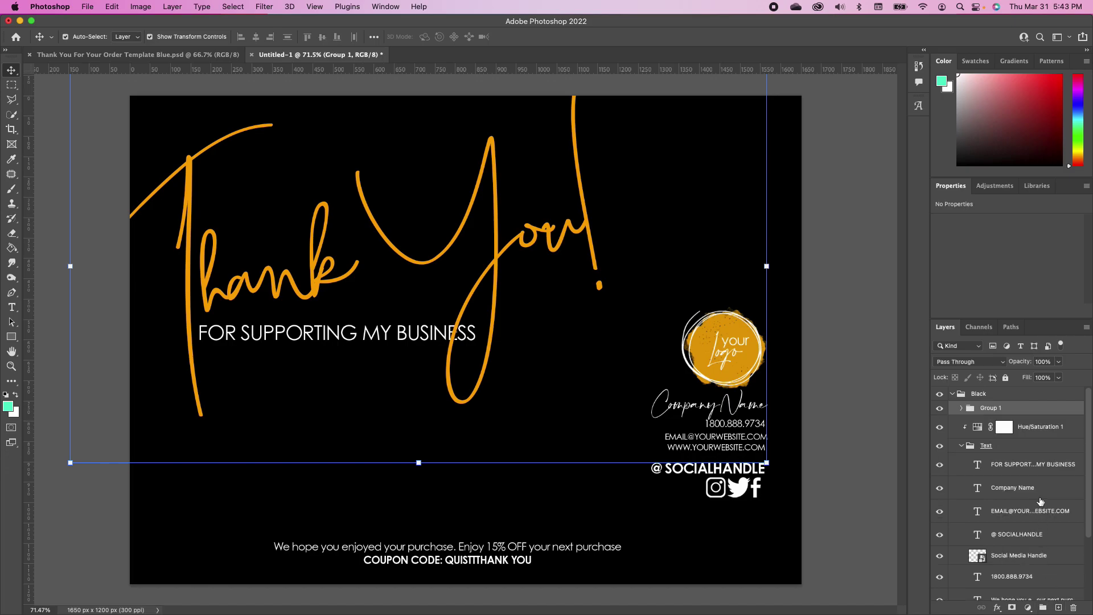
pyautogui.click(1028, 607)
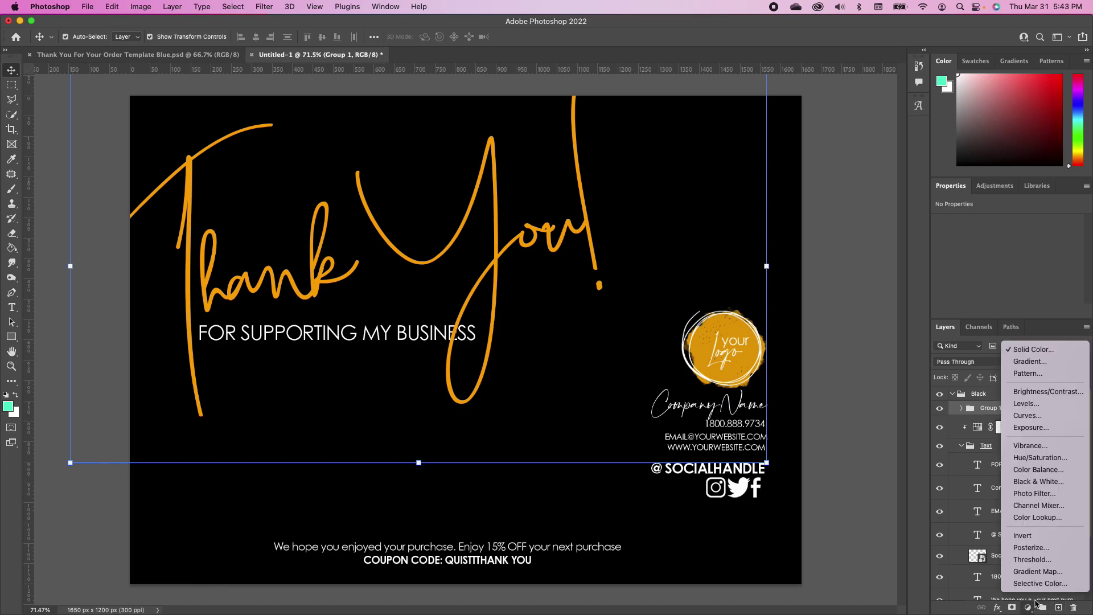
pyautogui.click(1046, 464)
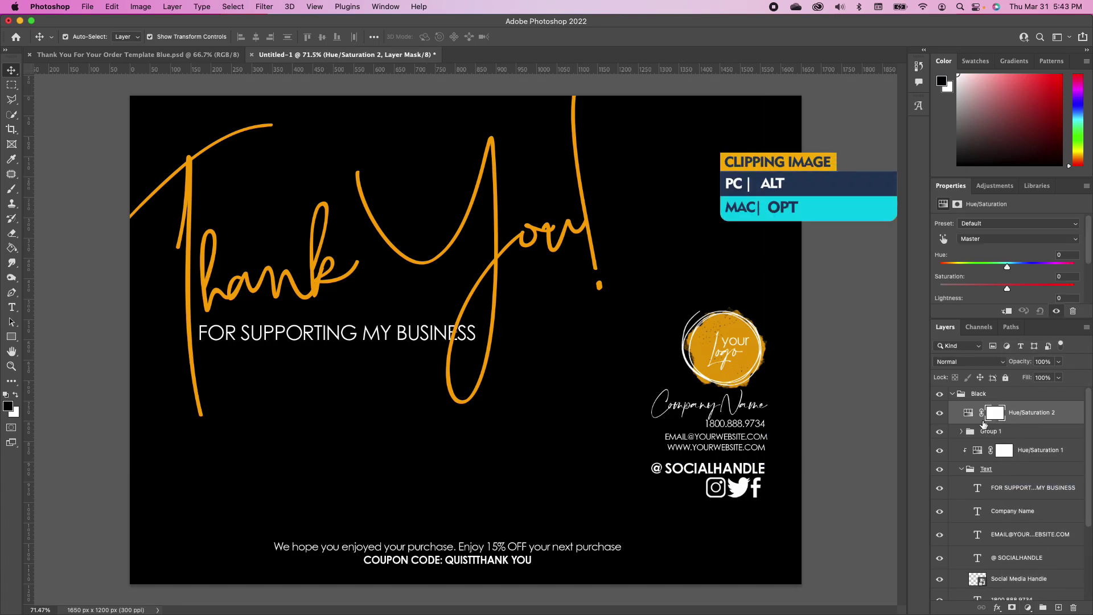
pyautogui.keyDown('alt'); pyautogui.click(983, 424); pyautogui.keyUp('alt')
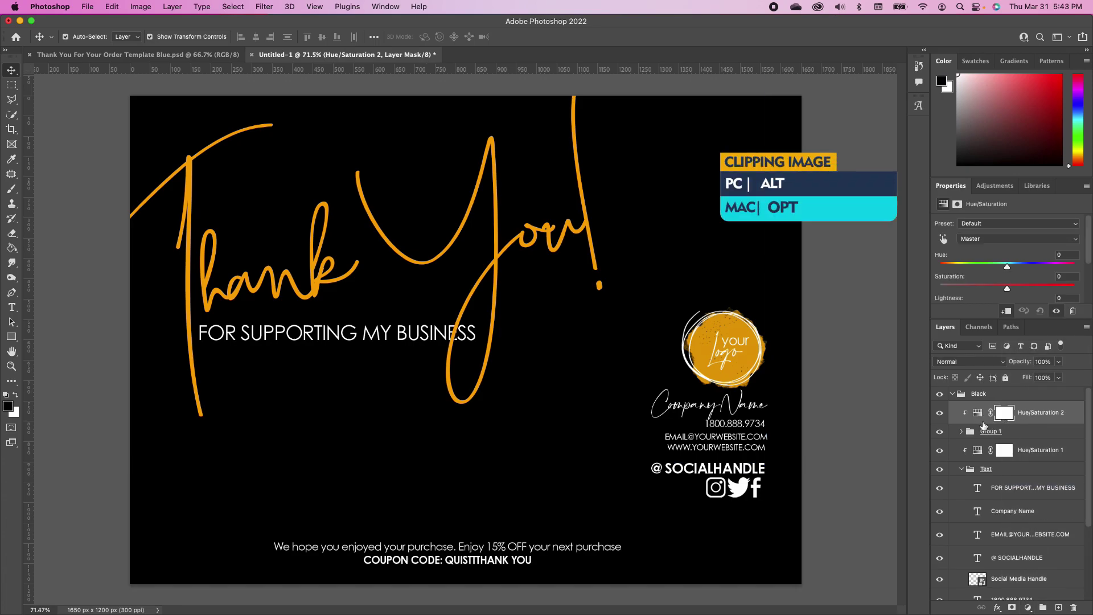
pyautogui.moveTo(1007, 266); pyautogui.dragTo(977, 269)
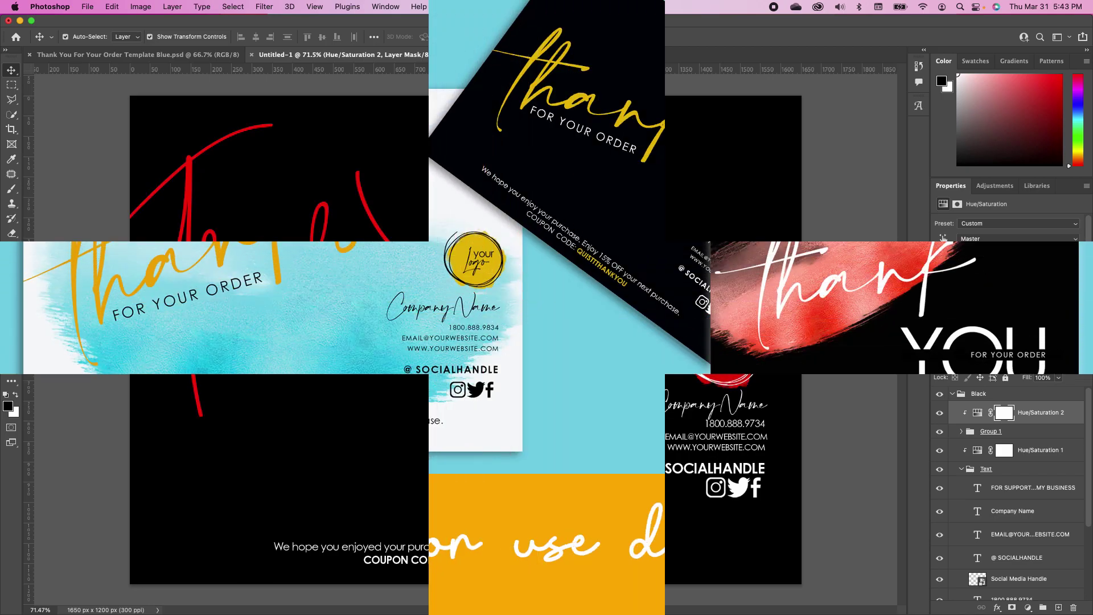